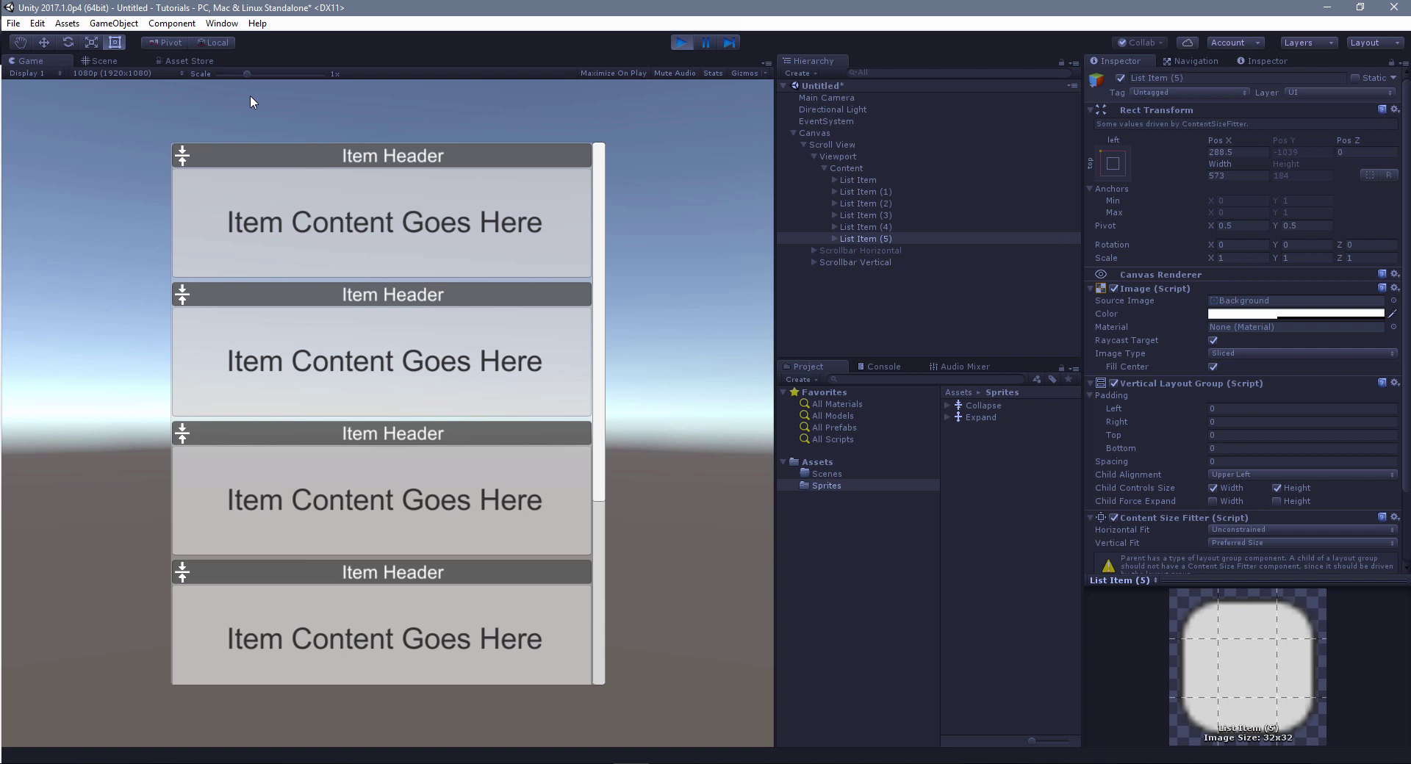
Collapse the first five list items, then expand the fourth through first items again
{"action": "left_click", "coordinate": [185, 298]}
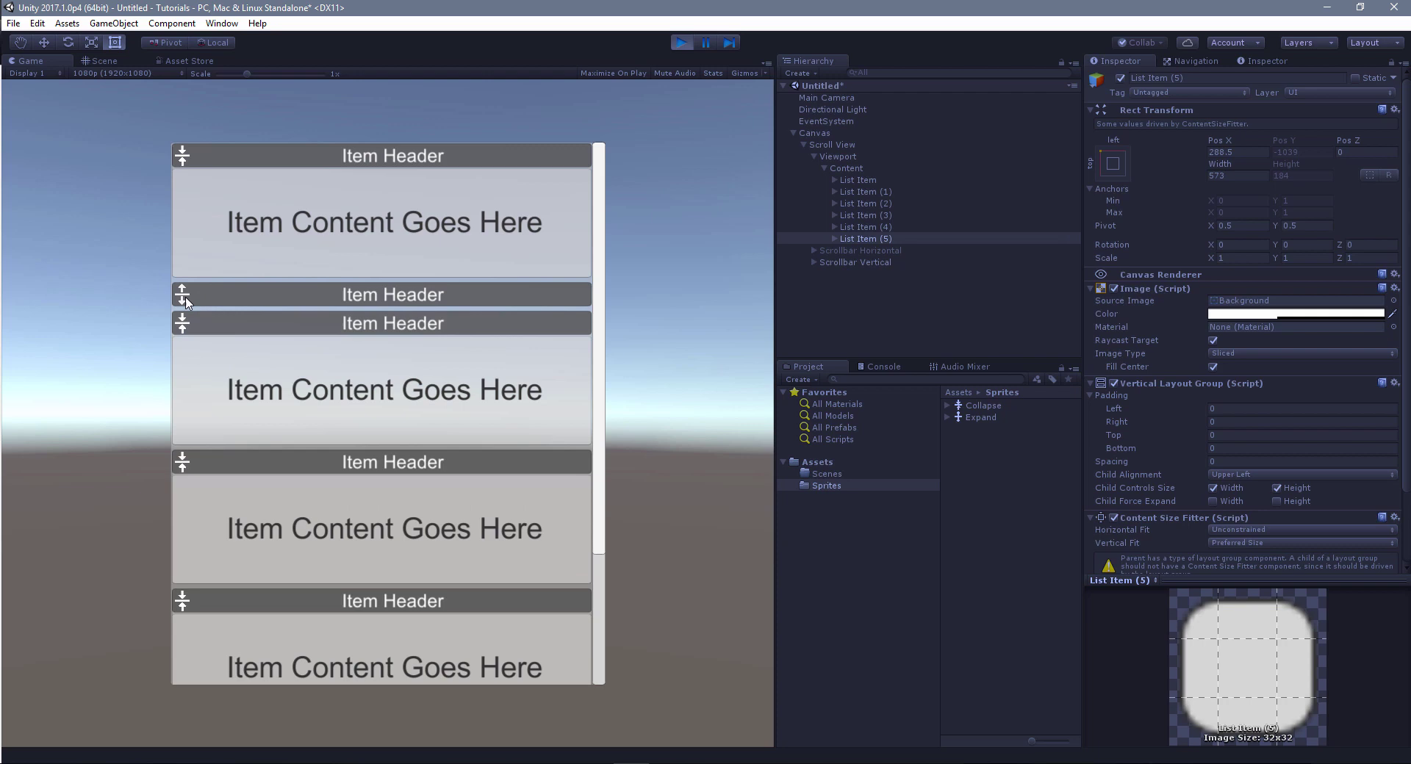
{"action": "left_click", "coordinate": [184, 333]}
{"action": "left_click", "coordinate": [183, 354]}
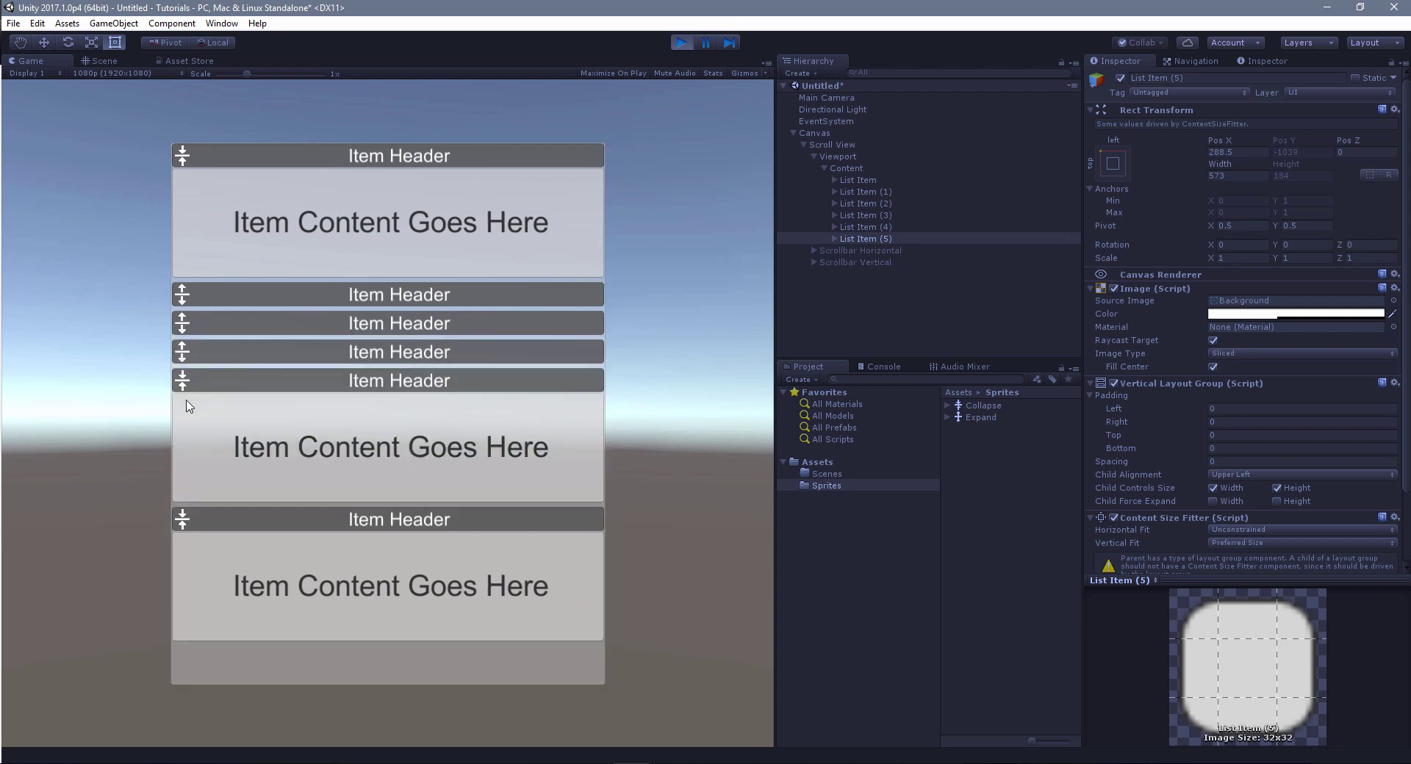
{"action": "left_click", "coordinate": [183, 156]}
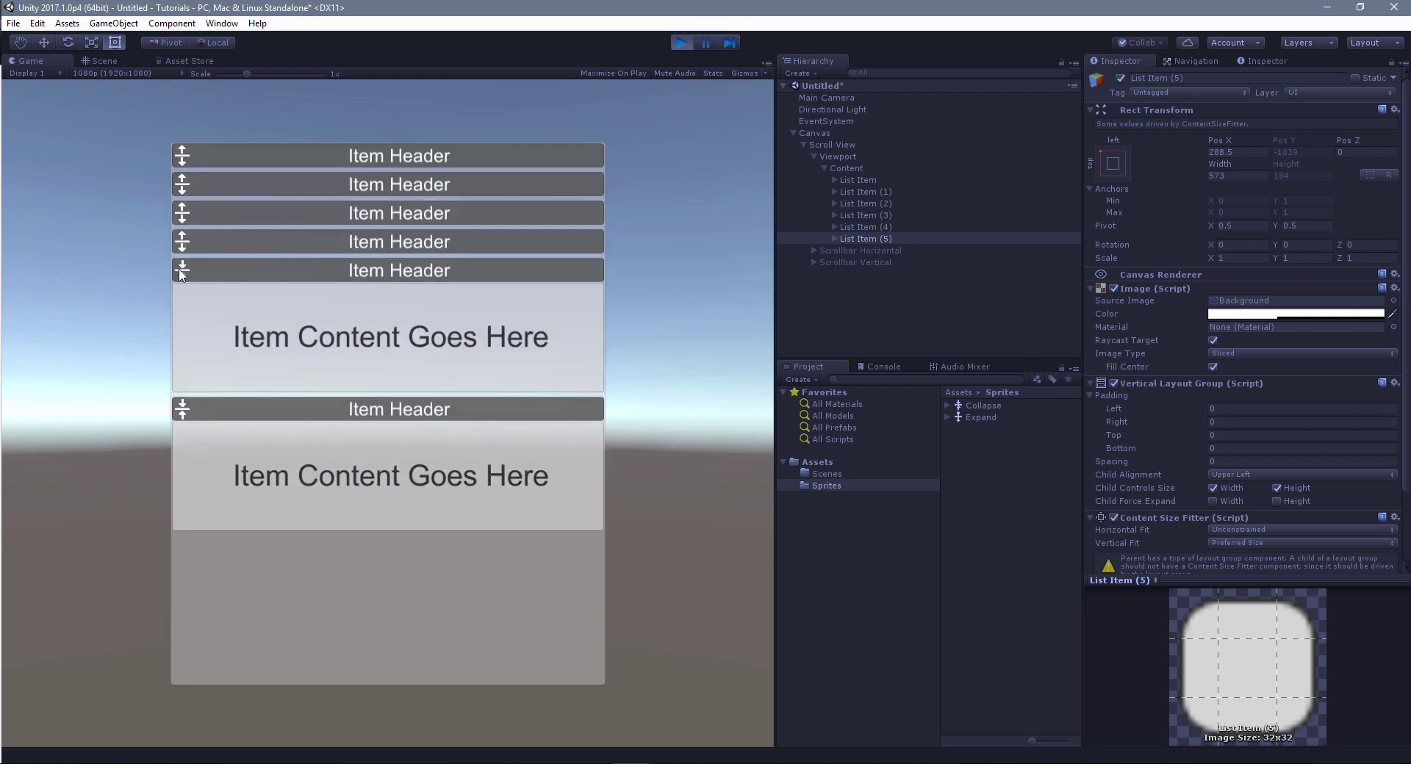
{"action": "left_click", "coordinate": [182, 272]}
{"action": "left_click", "coordinate": [182, 242]}
{"action": "left_click", "coordinate": [182, 213]}
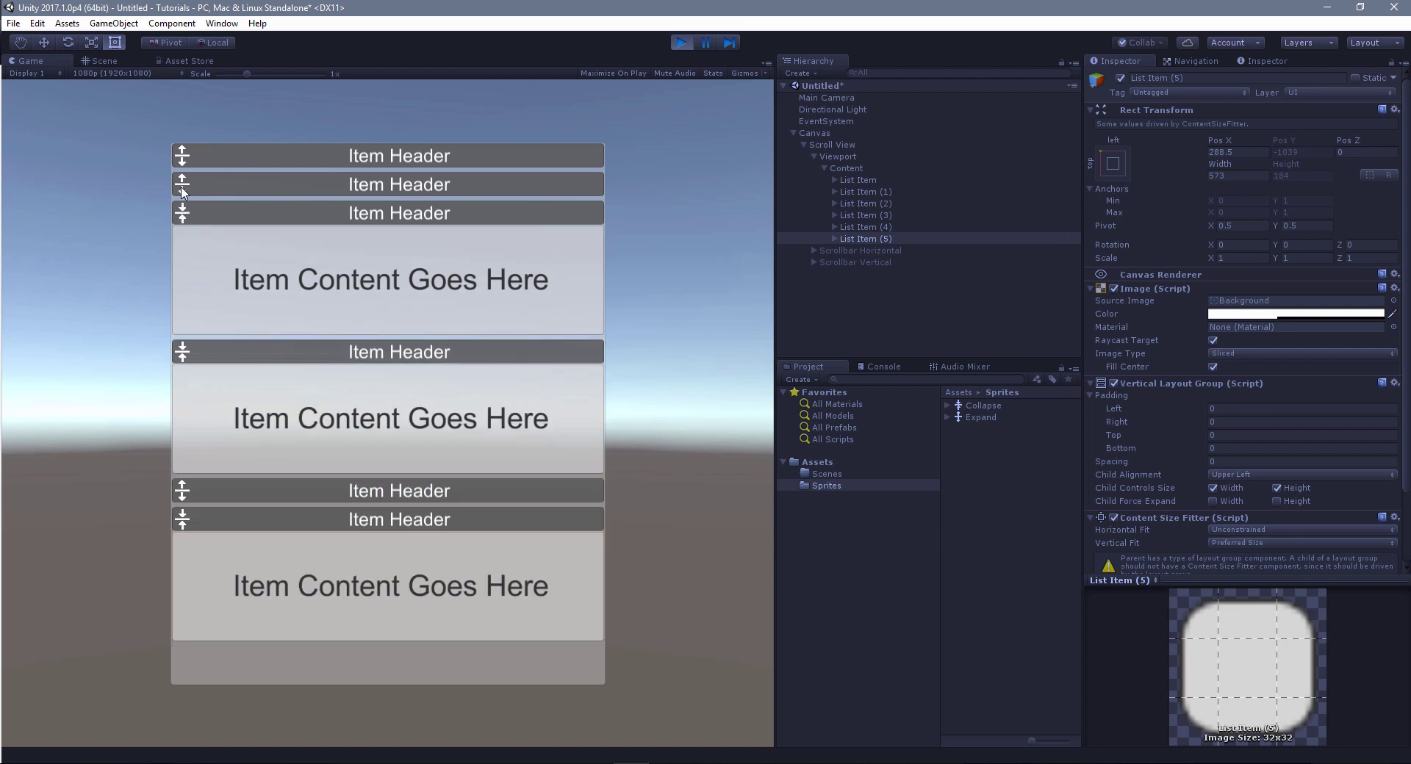
{"action": "left_click", "coordinate": [182, 185]}
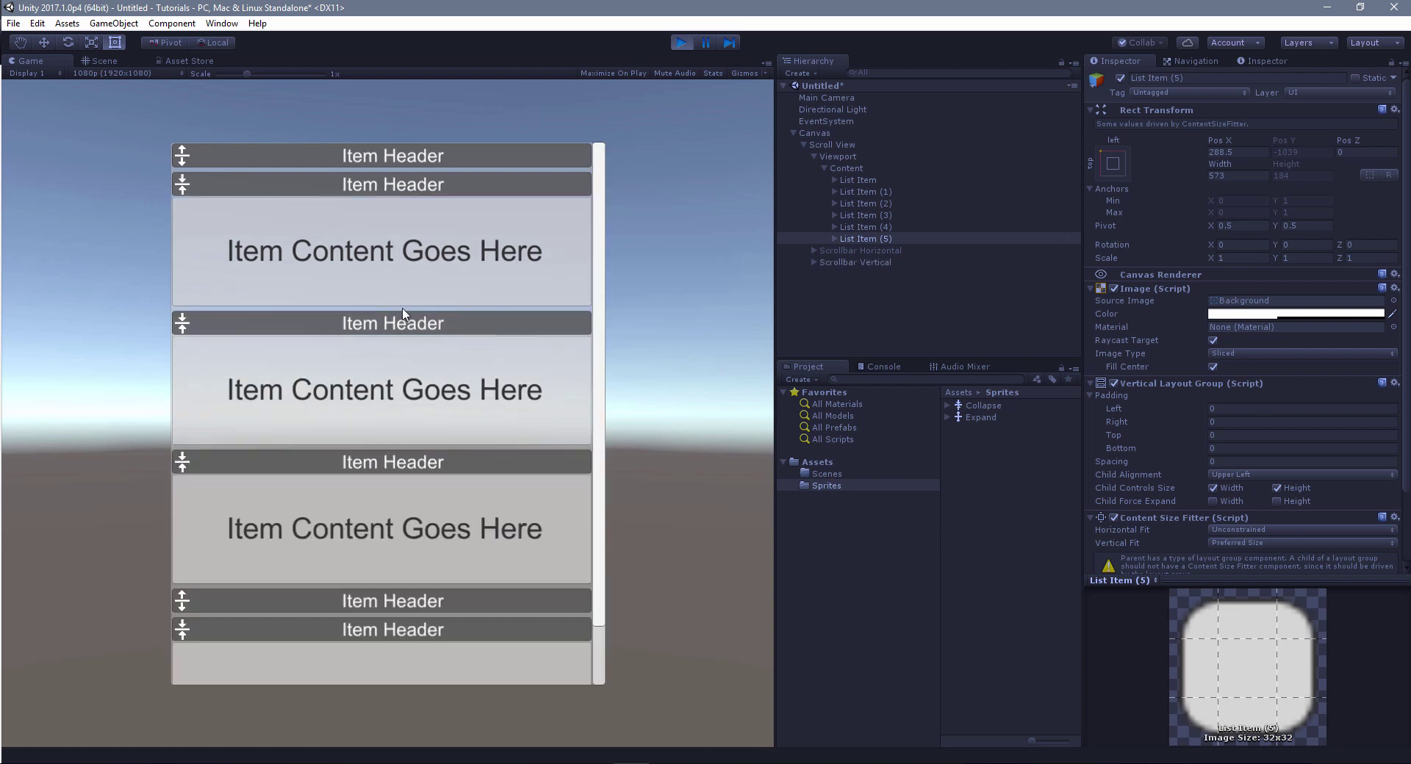
{"action": "left_click", "coordinate": [182, 155]}
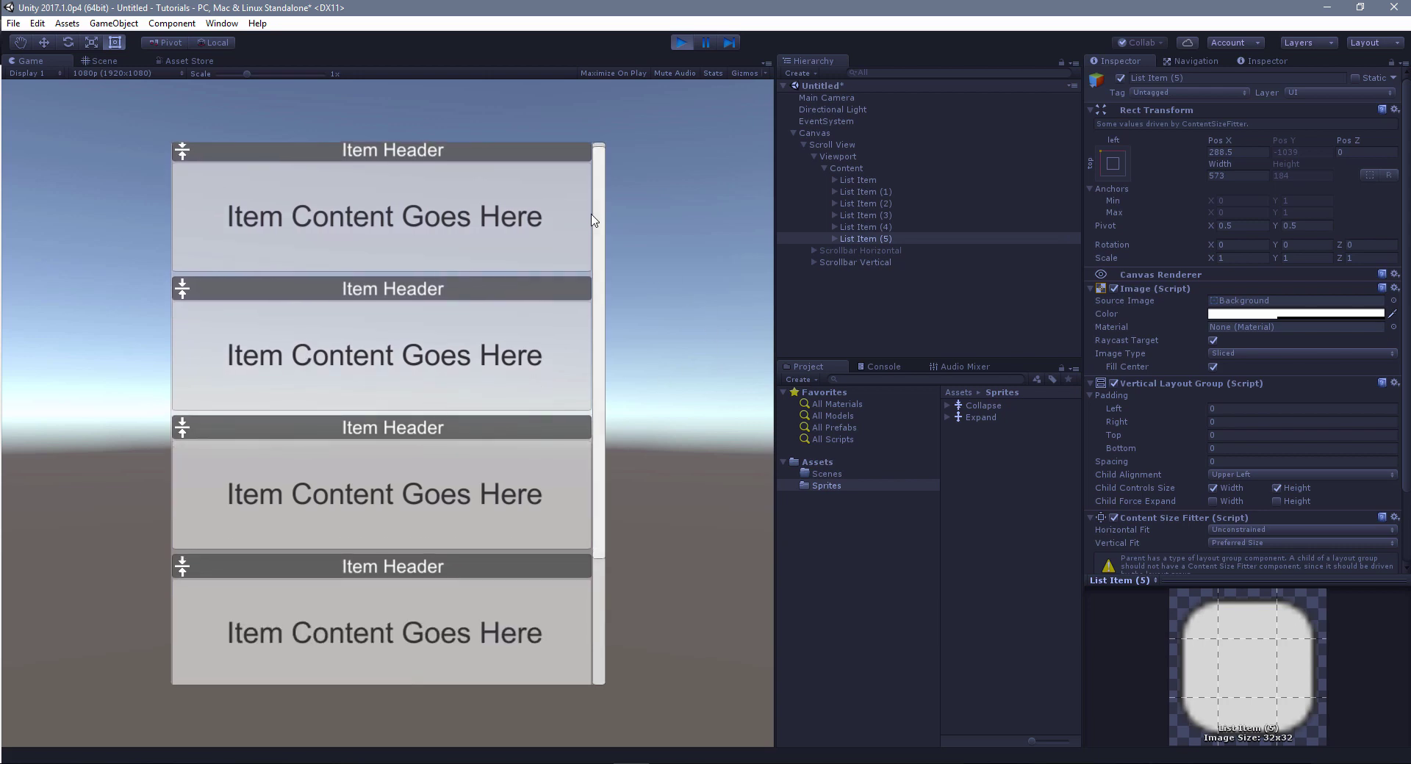
Drag the scrollbar and scroll through the resizing list, re-expanding the collapsed fourth item
{"action": "left_click_drag", "start_coordinate": [592, 196], "coordinate": [597, 356]}
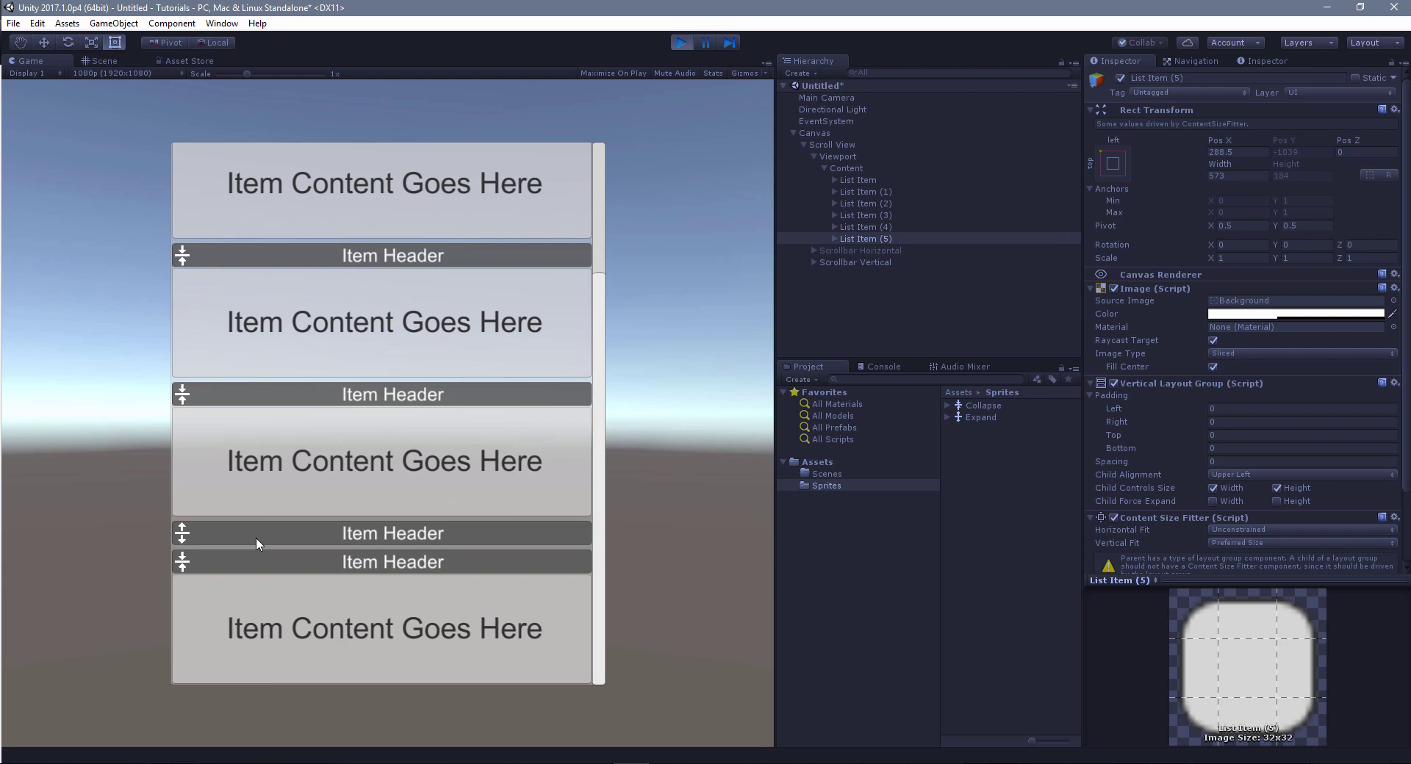
{"action": "left_click", "coordinate": [181, 541]}
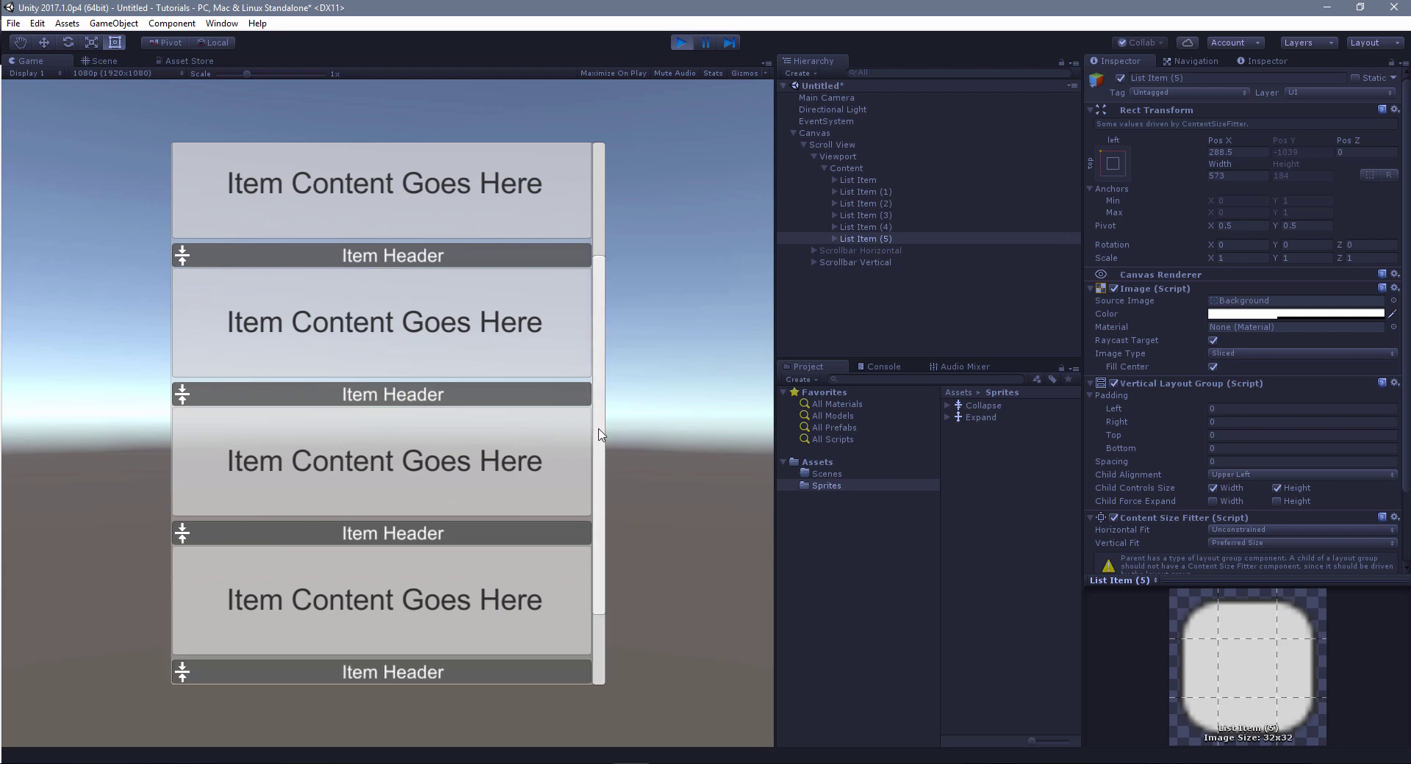
{"action": "scroll", "coordinate": [592, 547], "scroll_direction": "down", "scroll_amount": 3}
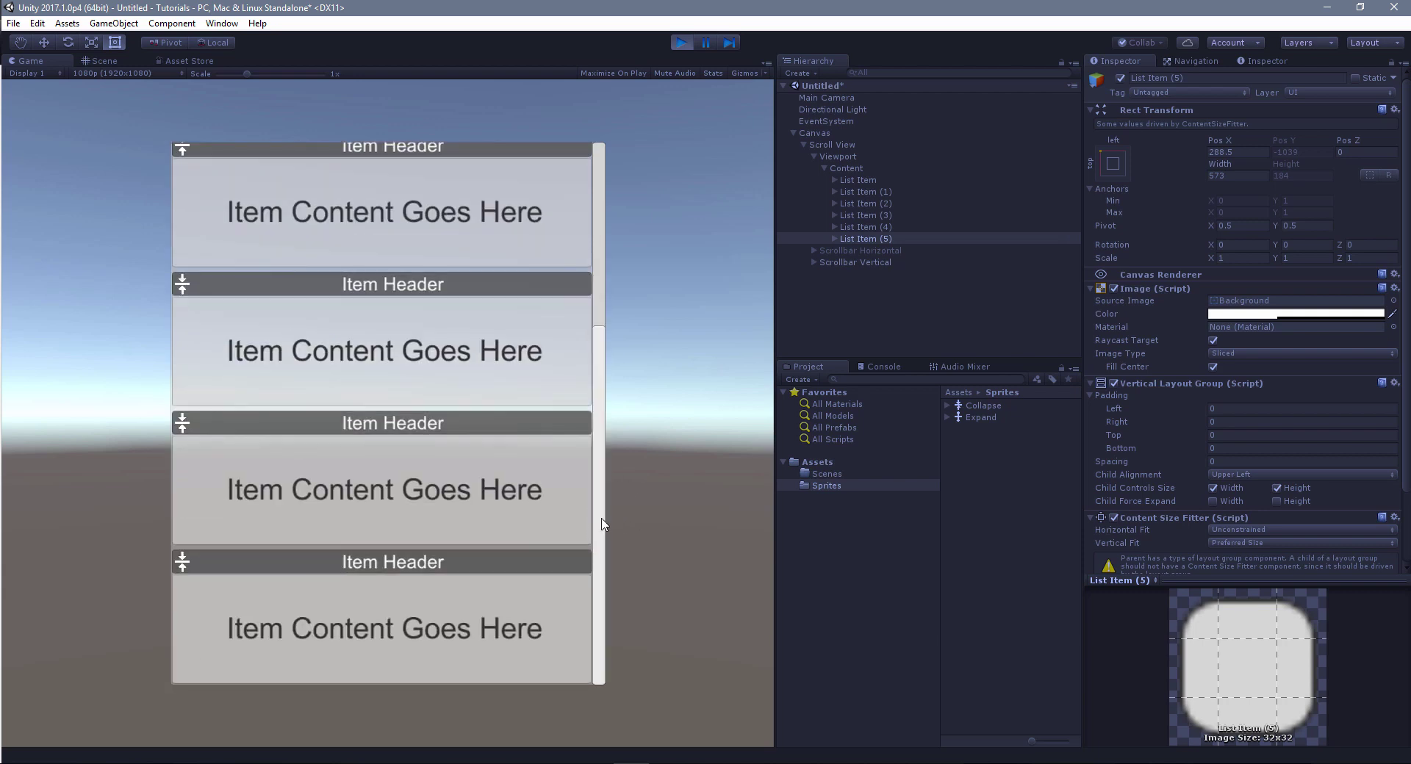
{"action": "scroll", "coordinate": [600, 446], "scroll_direction": "down", "scroll_amount": 2}
{"action": "scroll", "coordinate": [585, 331], "scroll_direction": "down", "scroll_amount": 2}
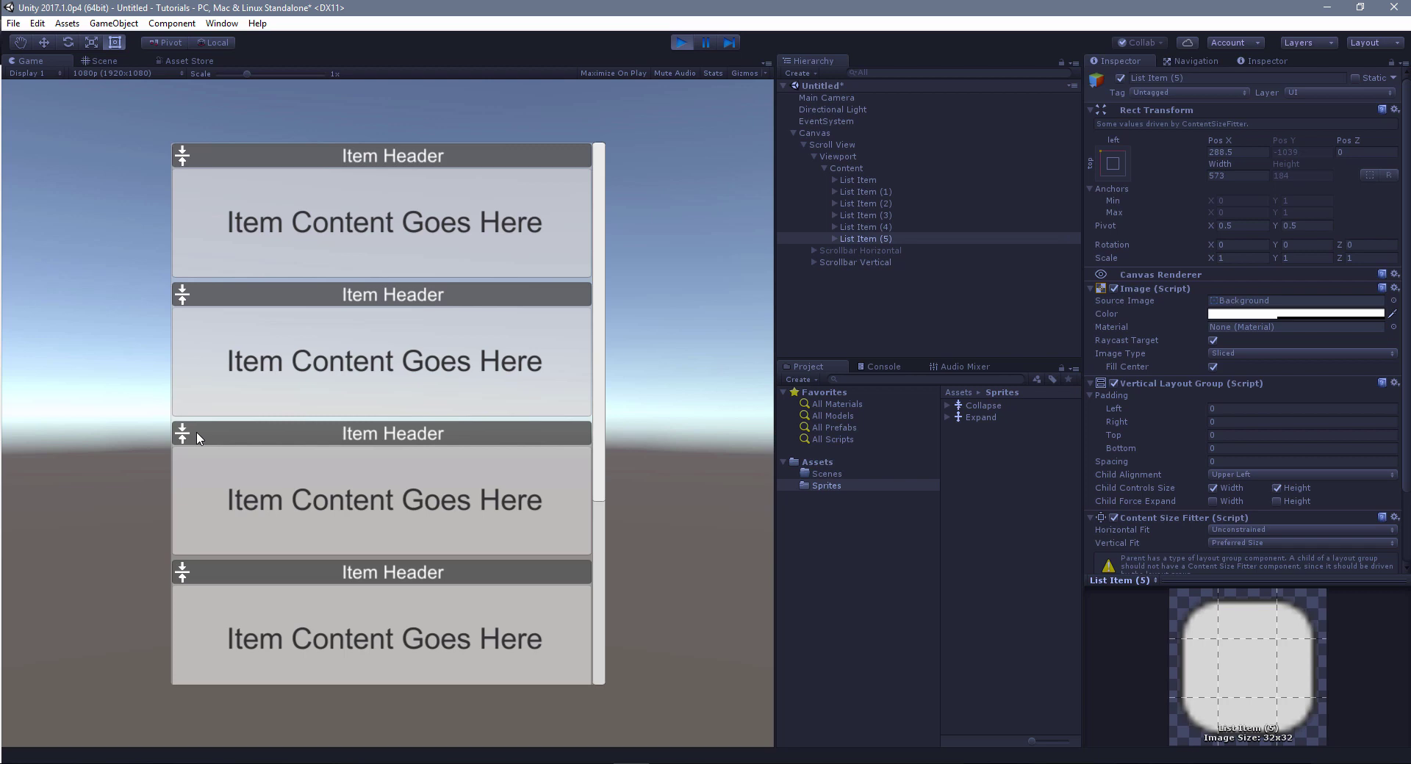
{"action": "left_click_drag", "start_coordinate": [600, 178], "coordinate": [594, 484]}
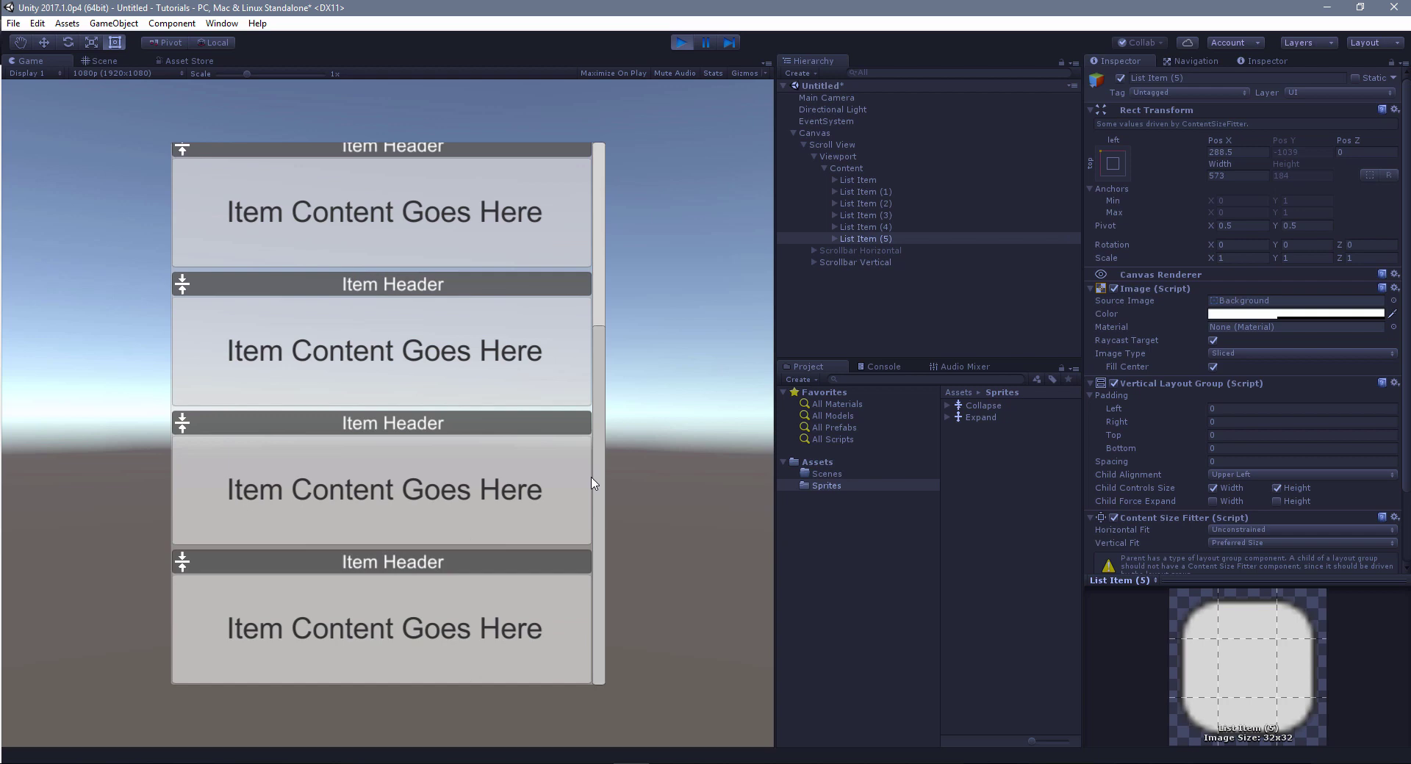
{"action": "left_click_drag", "start_coordinate": [594, 403], "coordinate": [599, 140]}
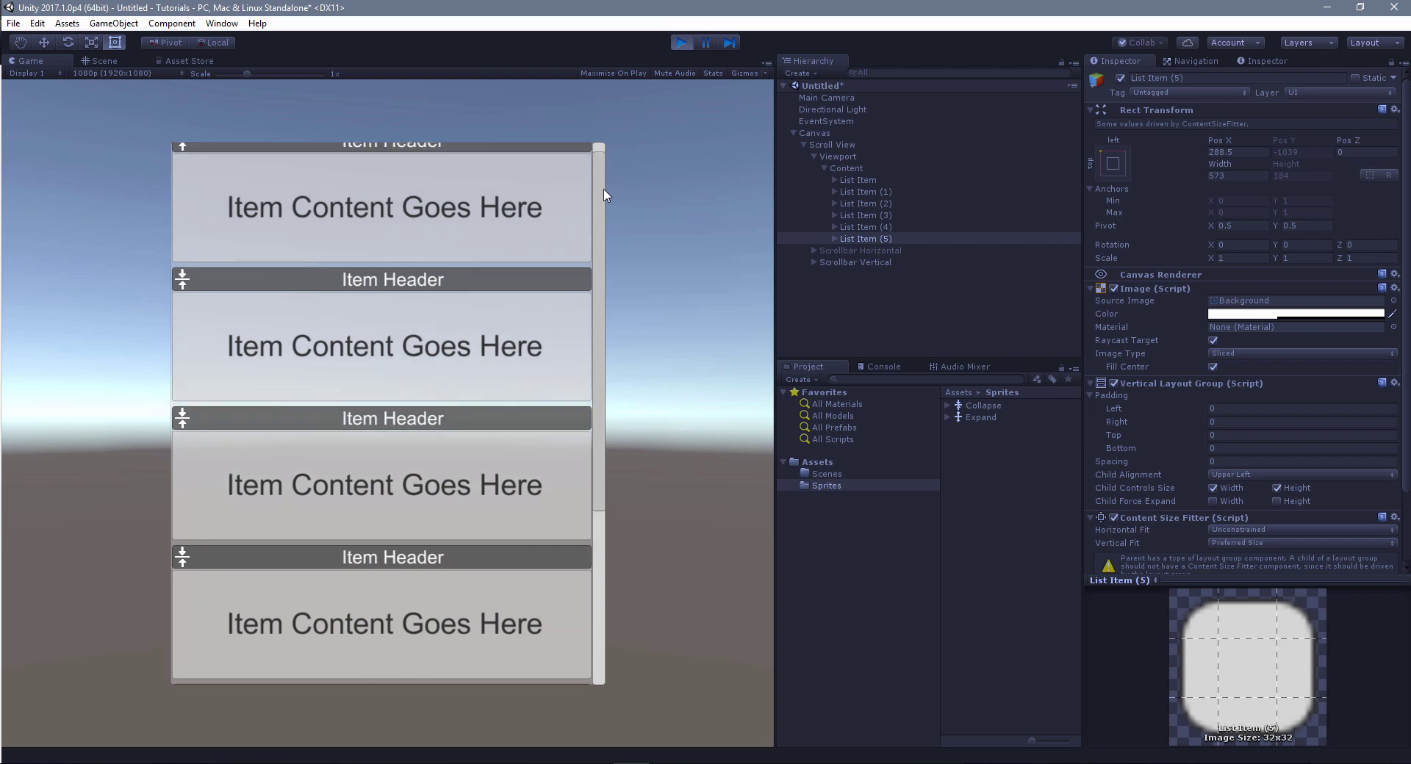
Collapse the first six list items, then re-expand the fifth, fourth and third
{"action": "left_click", "coordinate": [186, 283]}
{"action": "left_click", "coordinate": [185, 309]}
{"action": "left_click", "coordinate": [185, 339]}
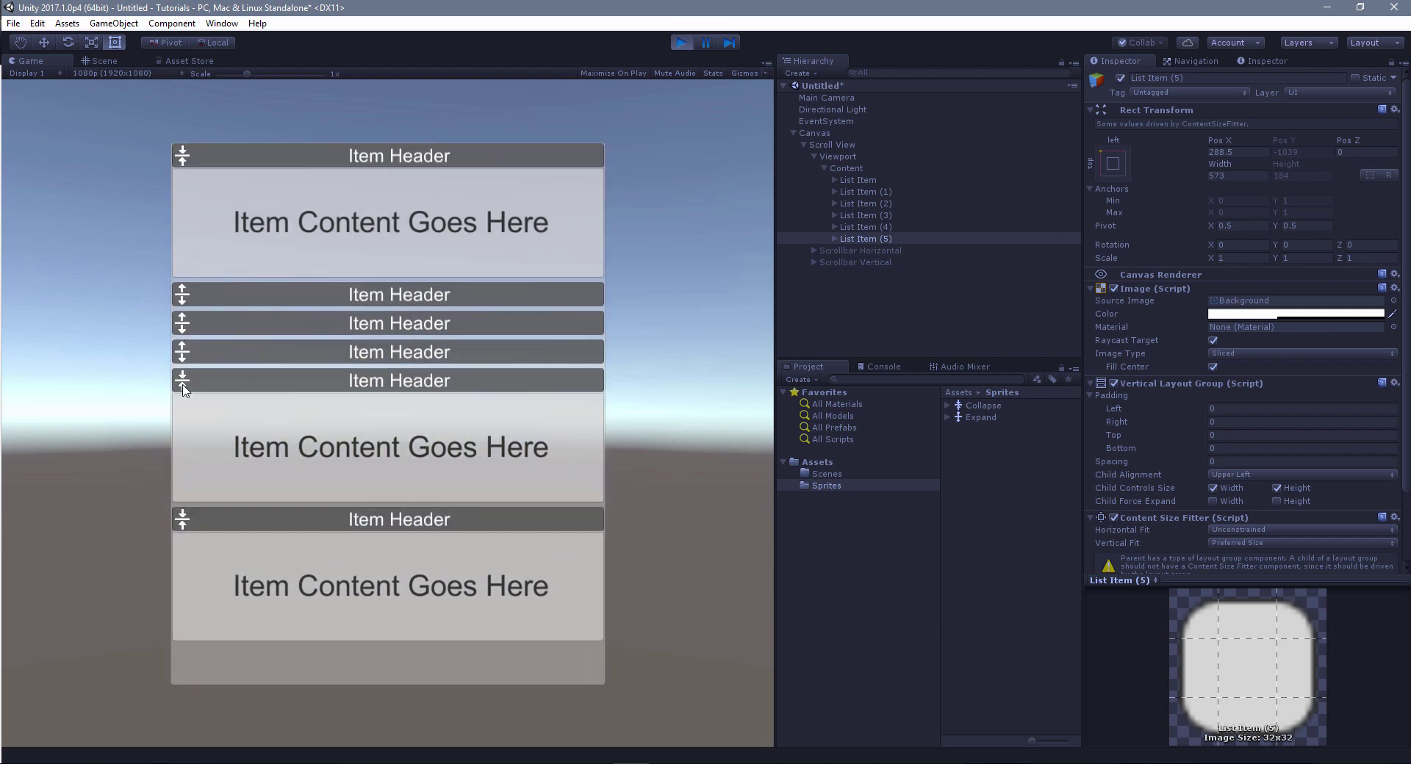
{"action": "left_click", "coordinate": [184, 390]}
{"action": "left_click", "coordinate": [184, 413]}
{"action": "left_click", "coordinate": [183, 157]}
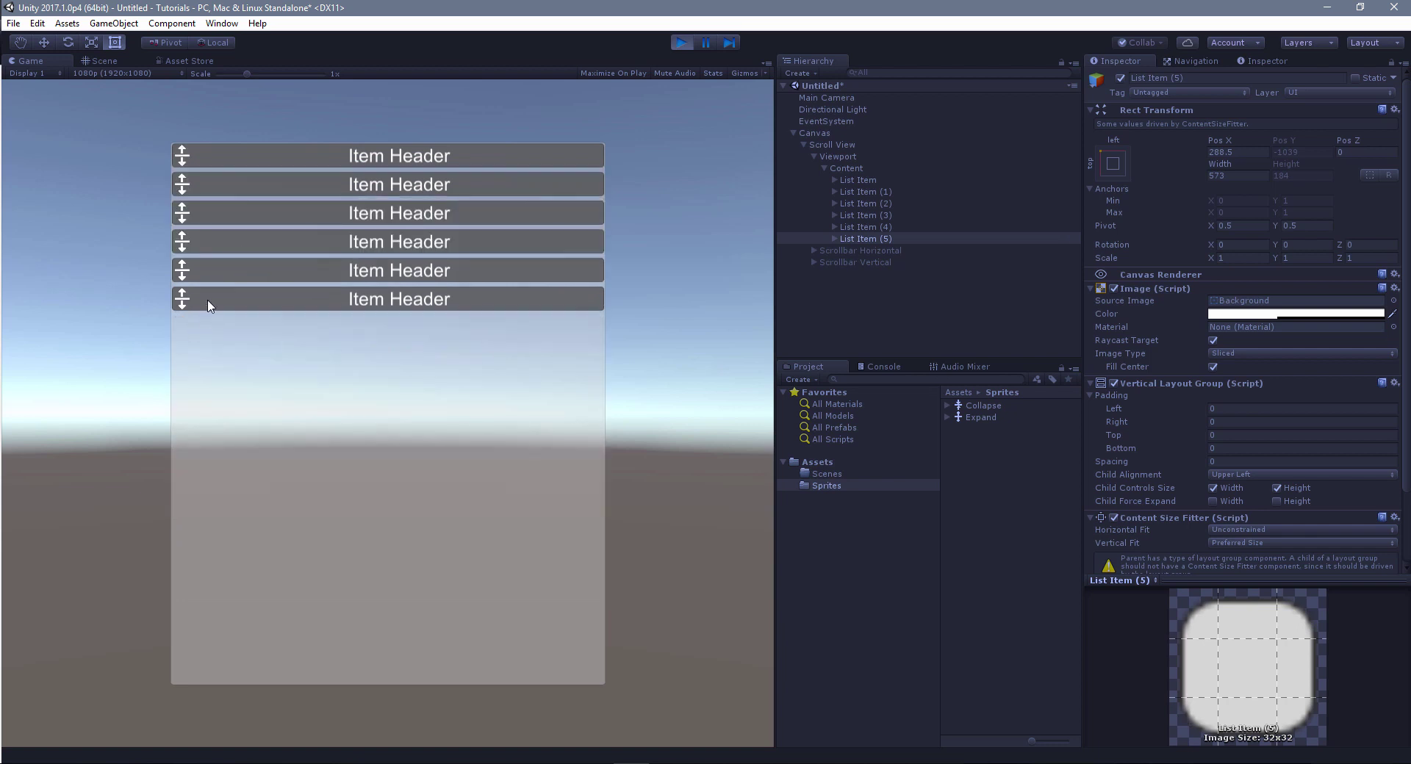
{"action": "left_click", "coordinate": [187, 271]}
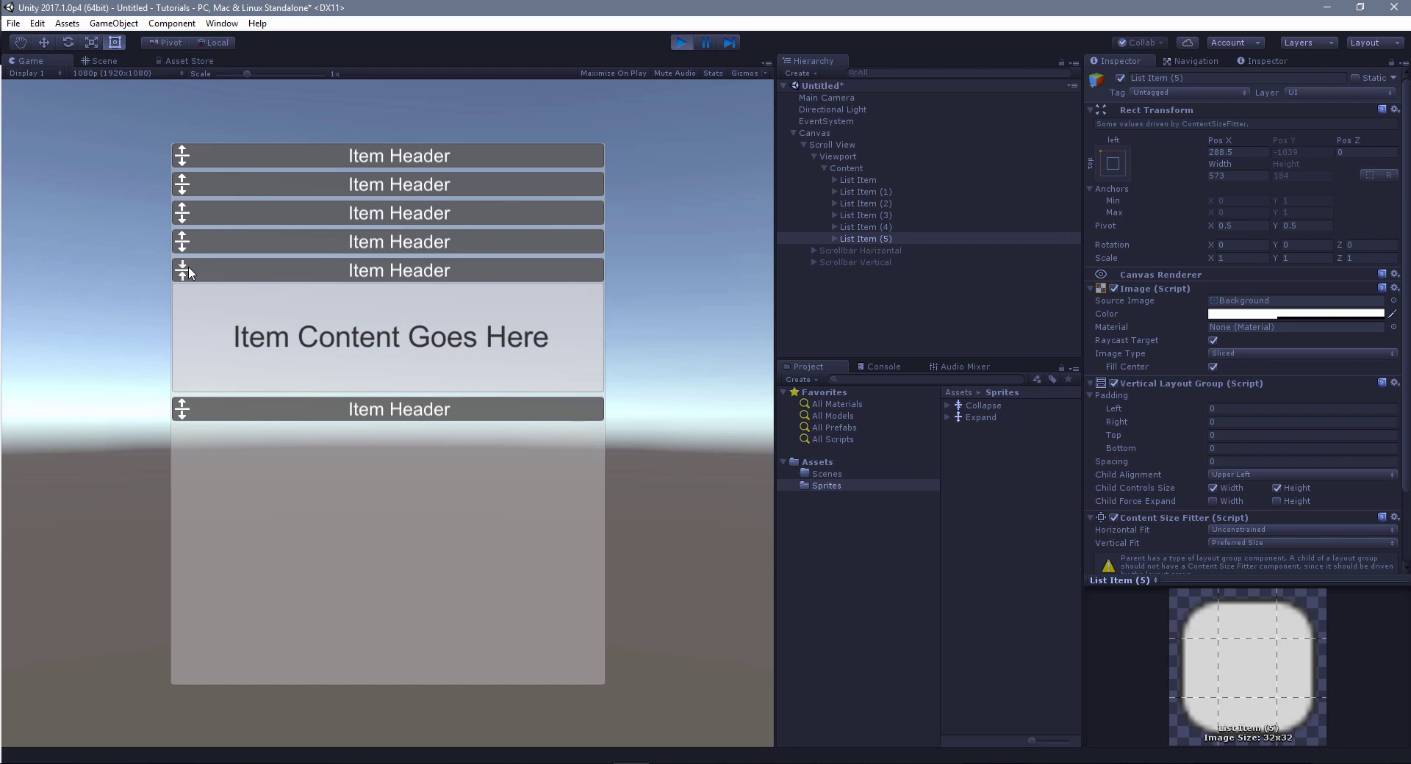
{"action": "left_click", "coordinate": [188, 238]}
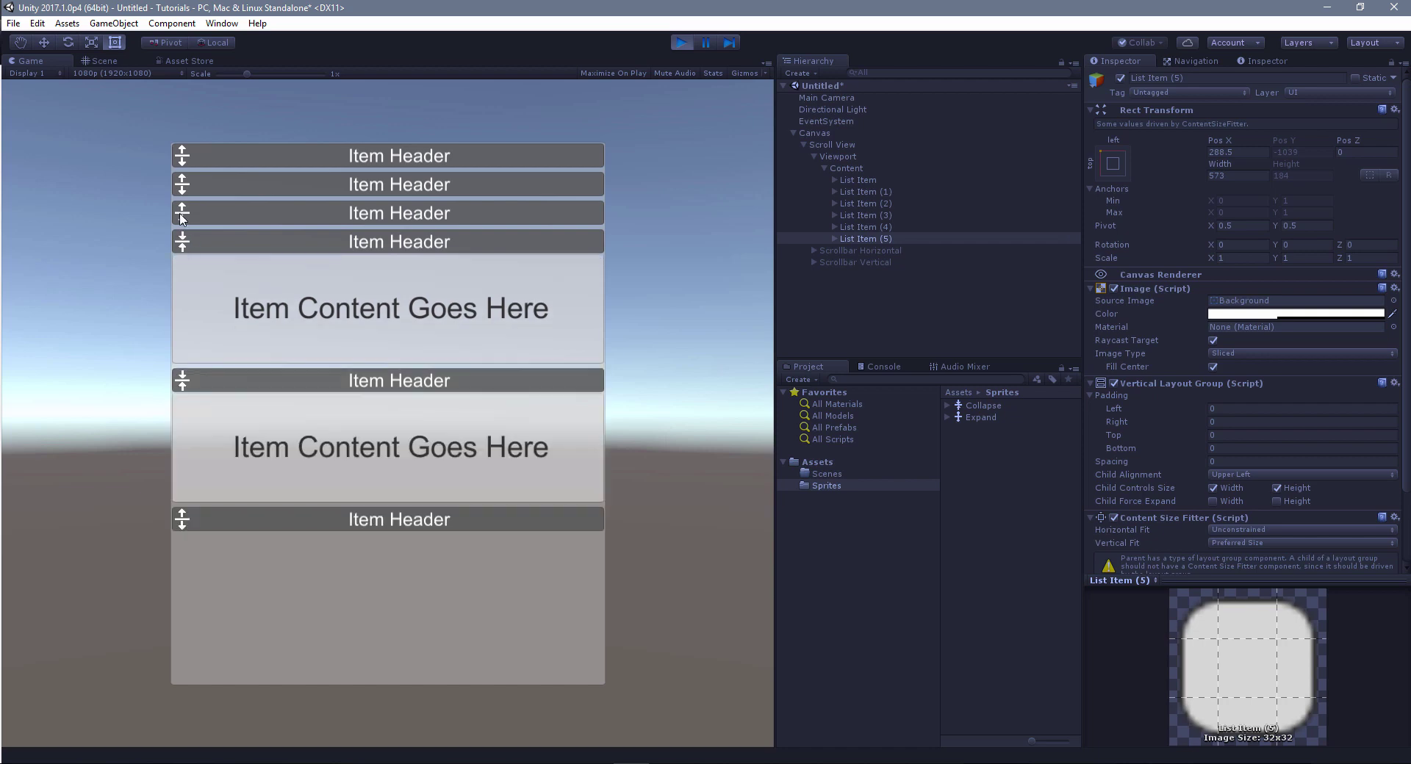
{"action": "left_click", "coordinate": [184, 215]}
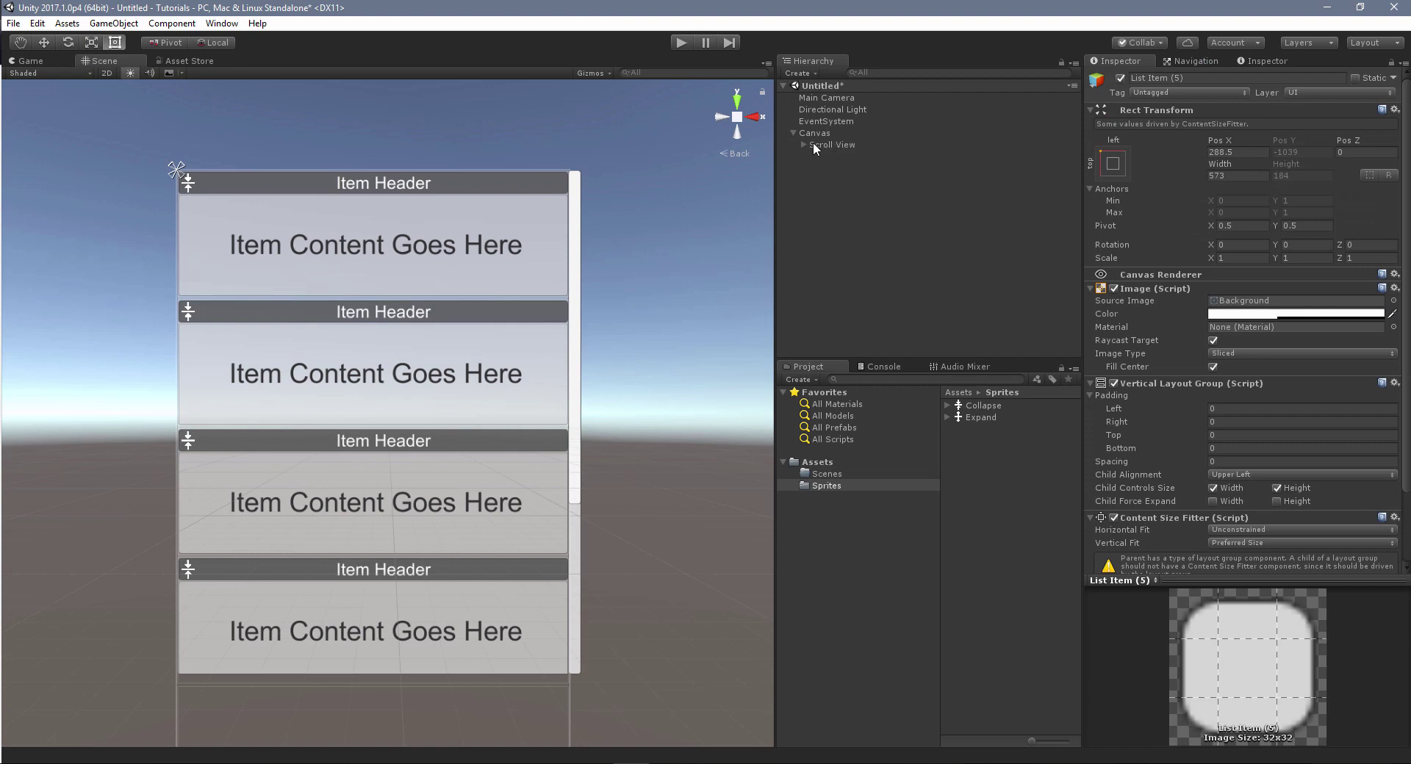
Select Scroll View and uncheck Horizontal in its Scroll Rect, keeping Vertical enabled
{"action": "left_click", "coordinate": [834, 145]}
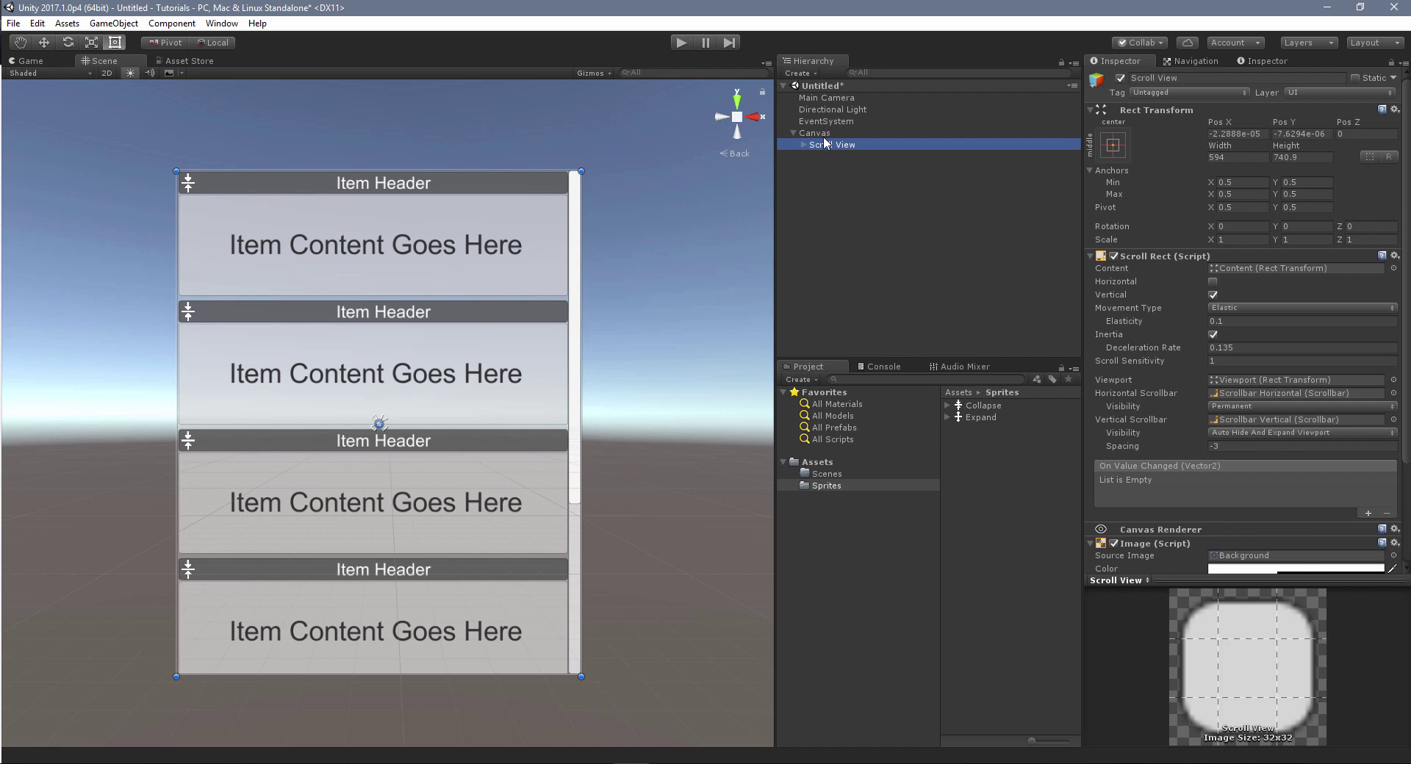
{"action": "right_click", "coordinate": [828, 144]}
{"action": "mouse_move", "coordinate": [902, 381]}
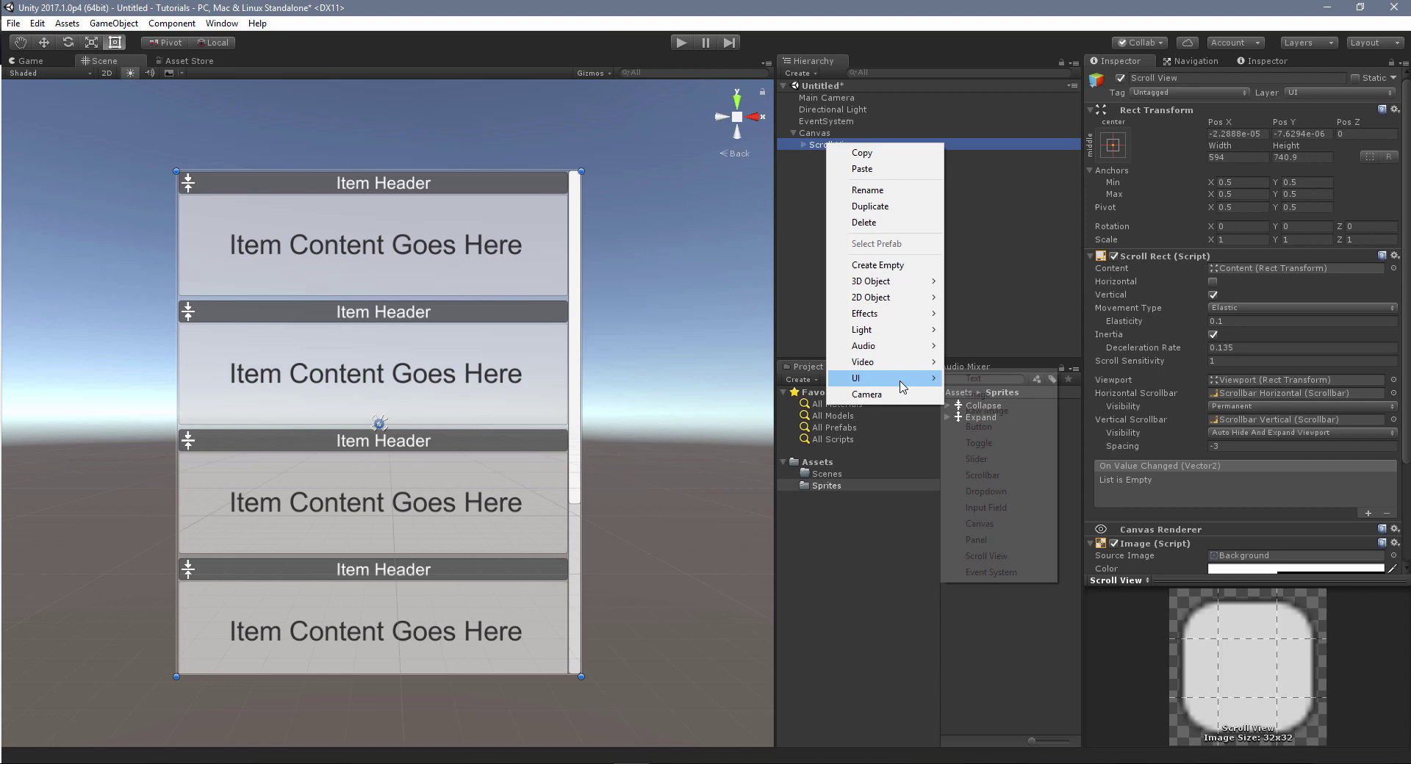
{"action": "left_click", "coordinate": [814, 147]}
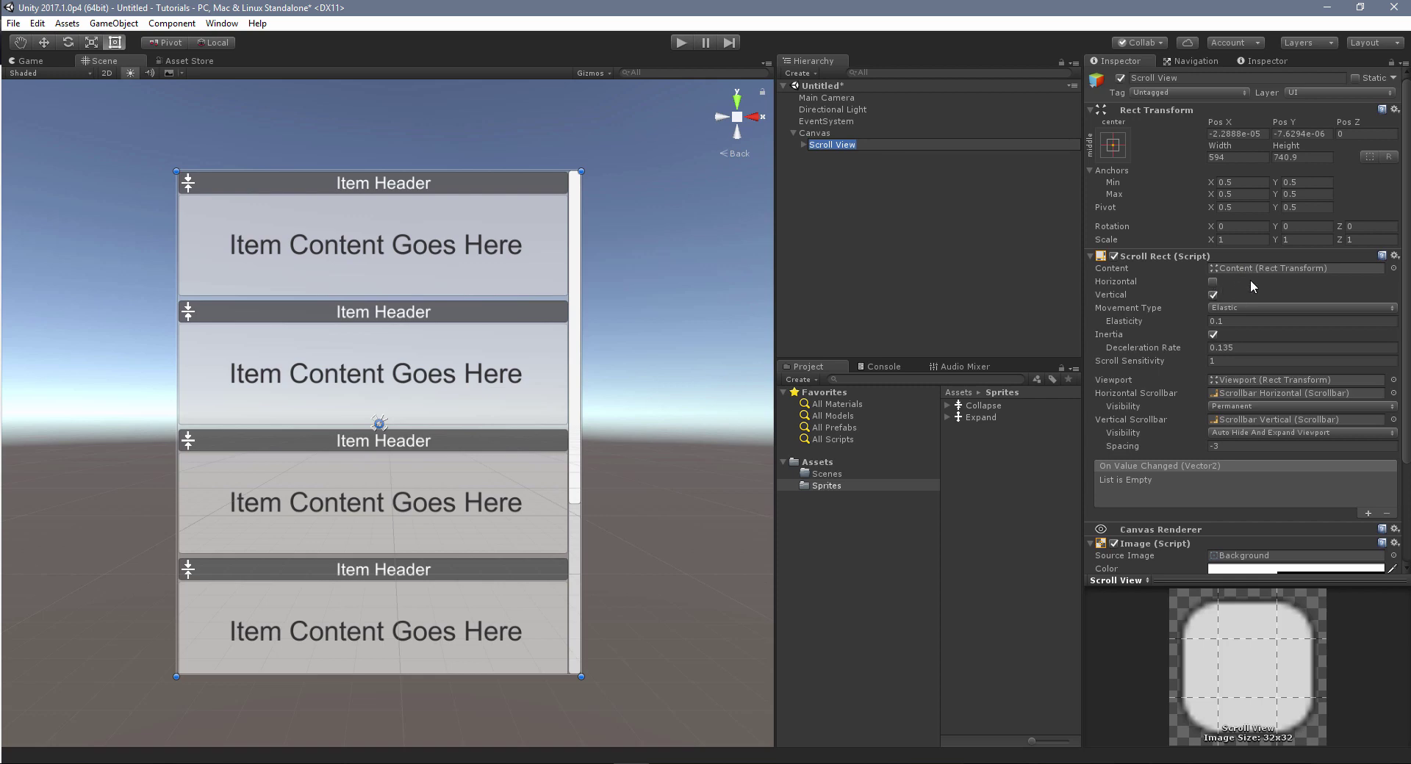
{"action": "left_click", "coordinate": [1212, 282]}
Expand Scroll View > Viewport and select Content to show its Vertical Layout Group and Content Size Fitter
{"action": "left_click", "coordinate": [803, 144], "text": "alt"}
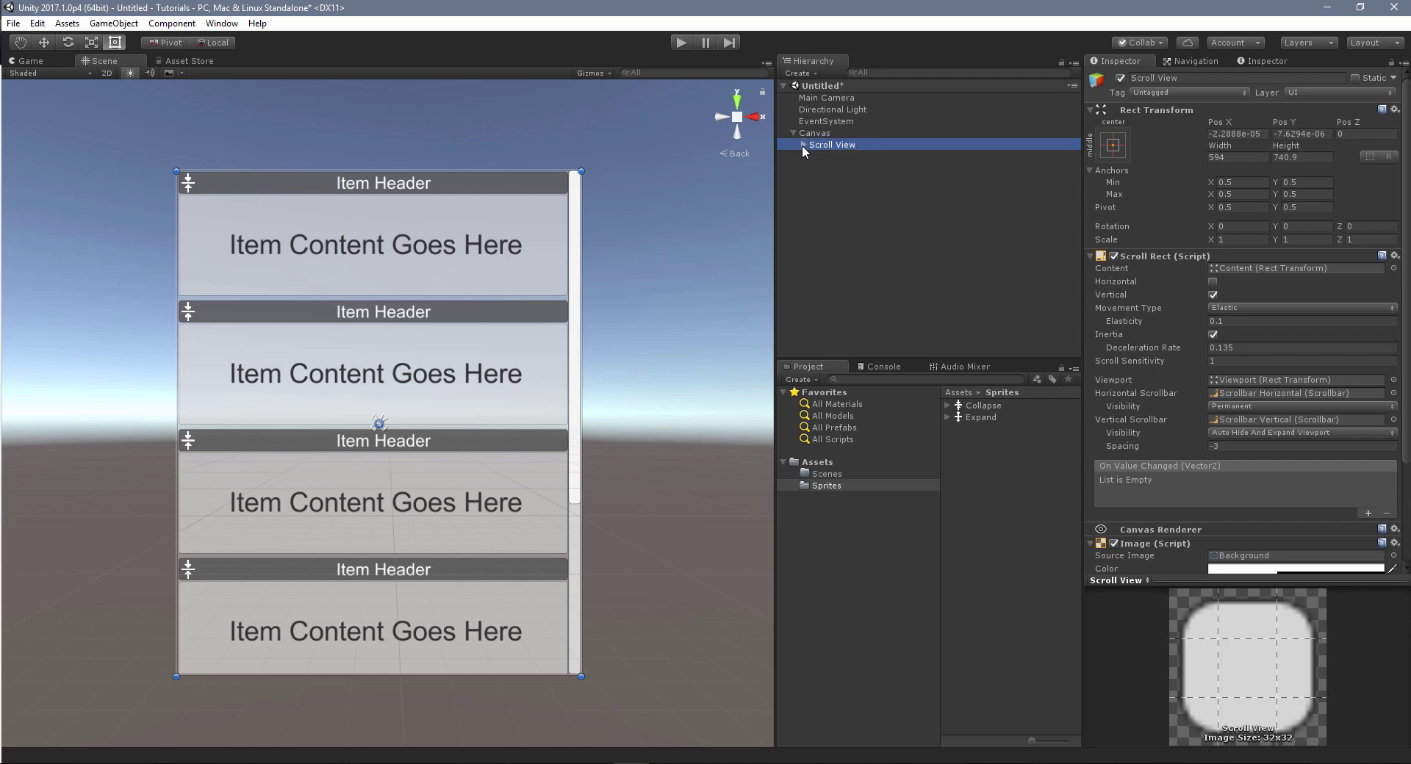
{"action": "left_click", "coordinate": [824, 169]}
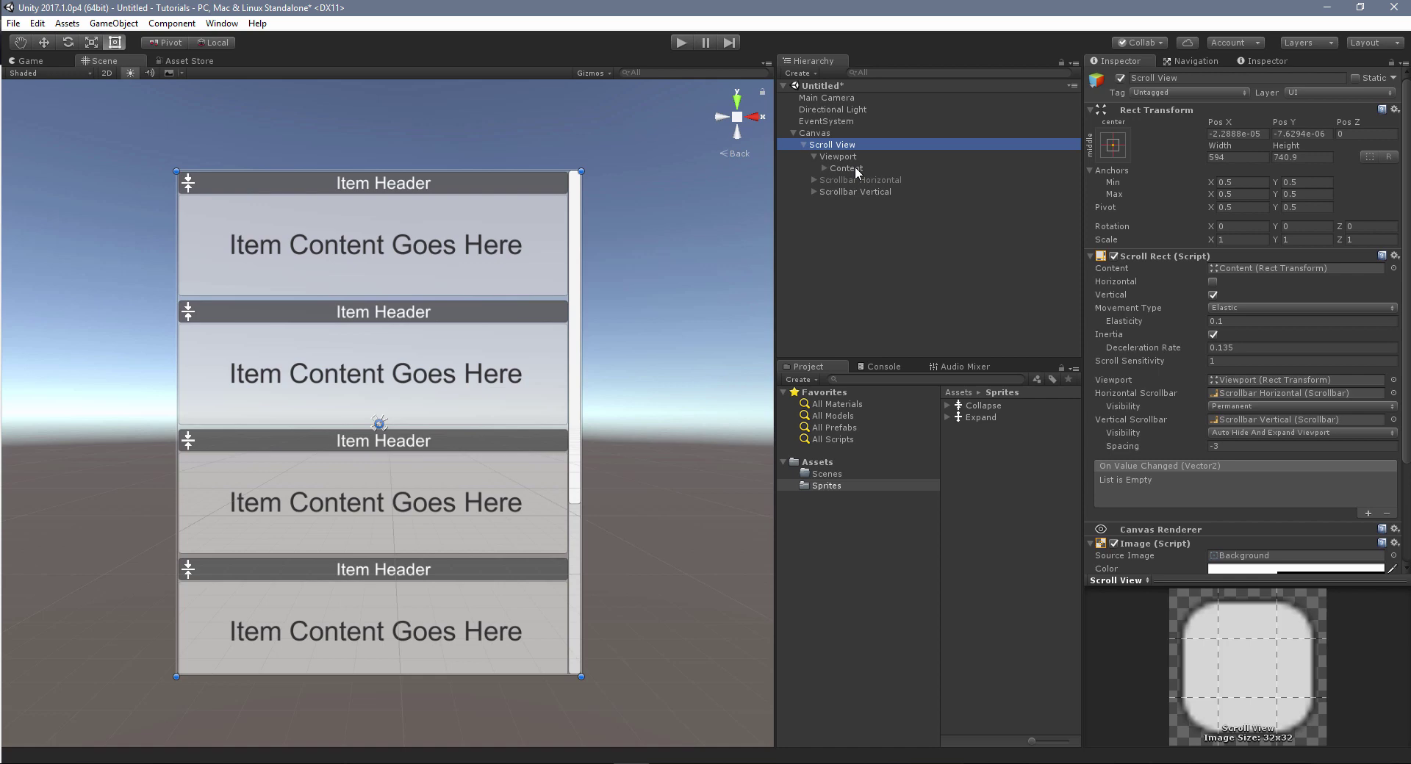
{"action": "left_click", "coordinate": [856, 170]}
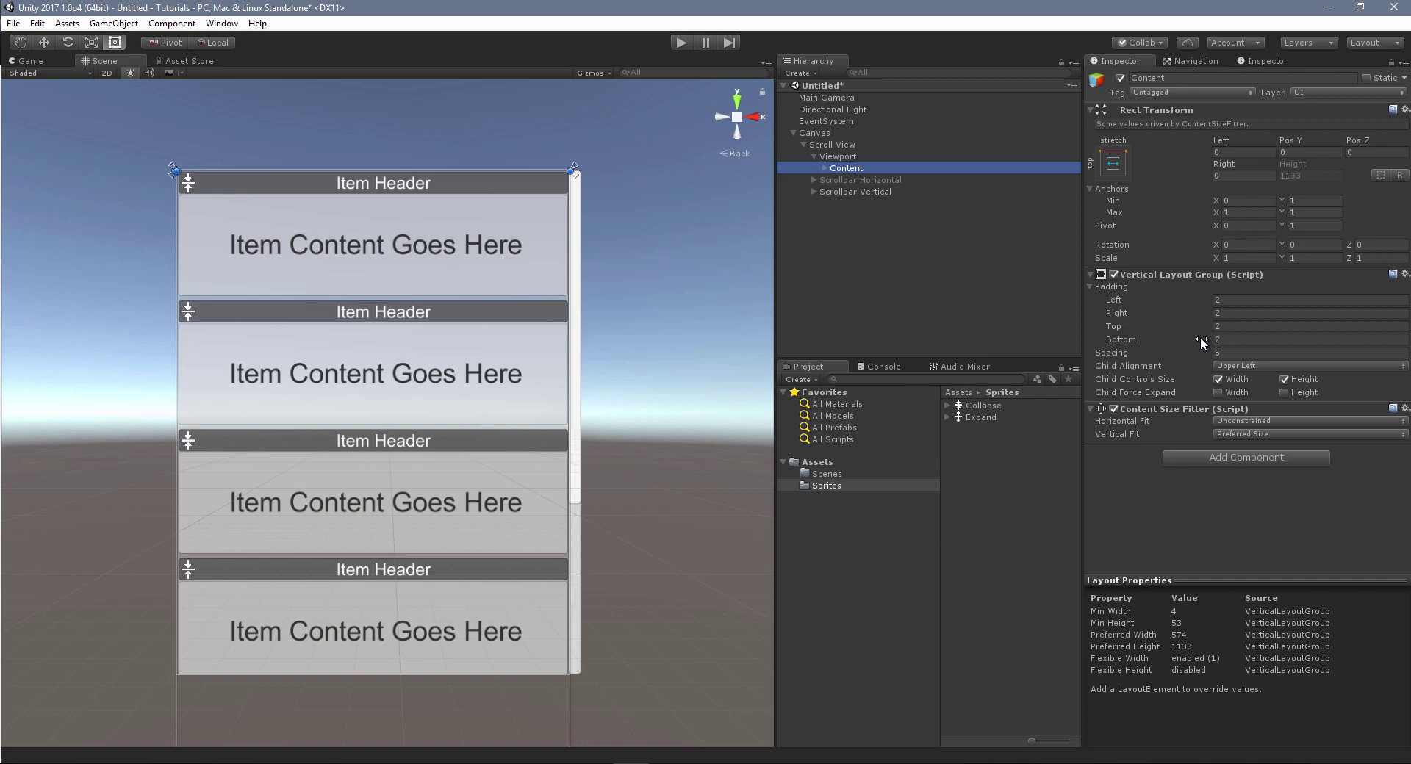
{"action": "left_click", "coordinate": [825, 168]}
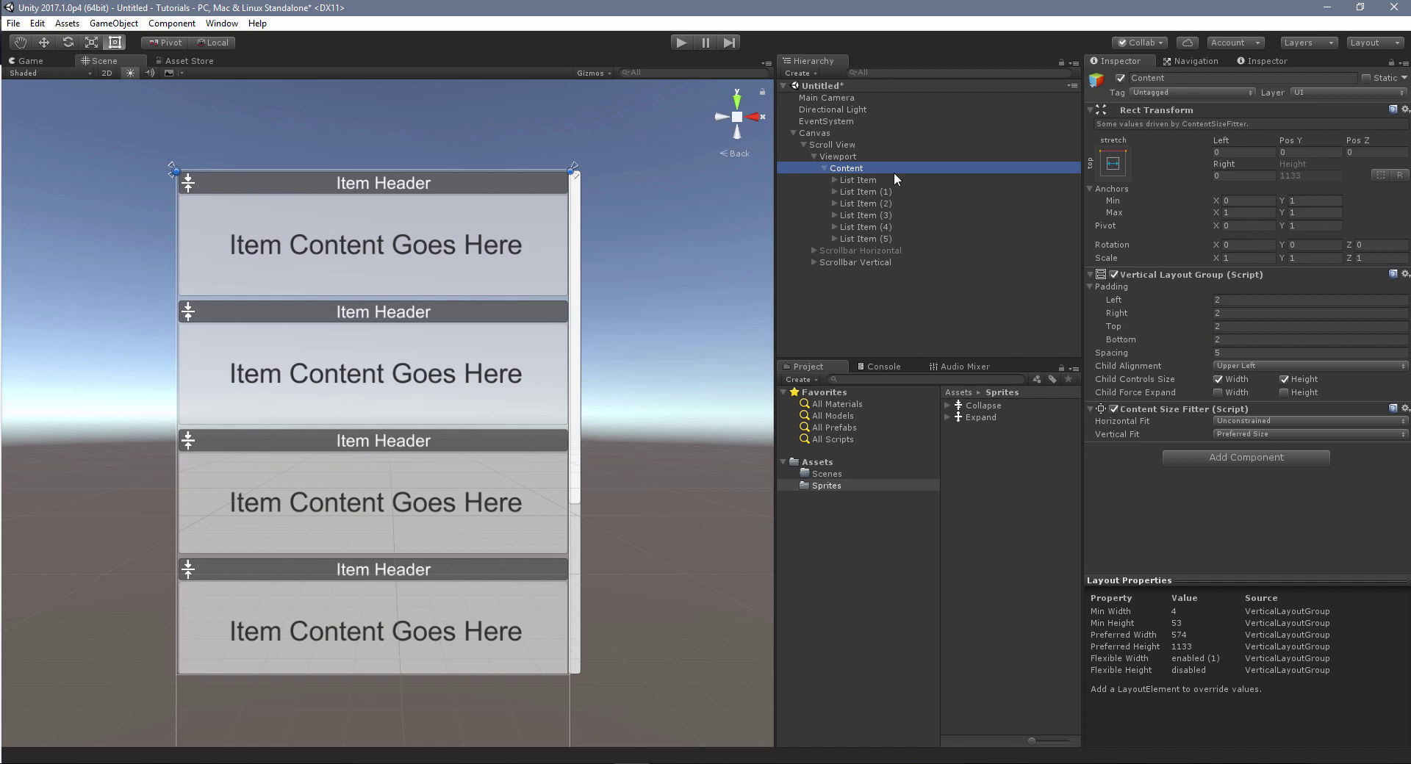
{"action": "left_click", "coordinate": [851, 180]}
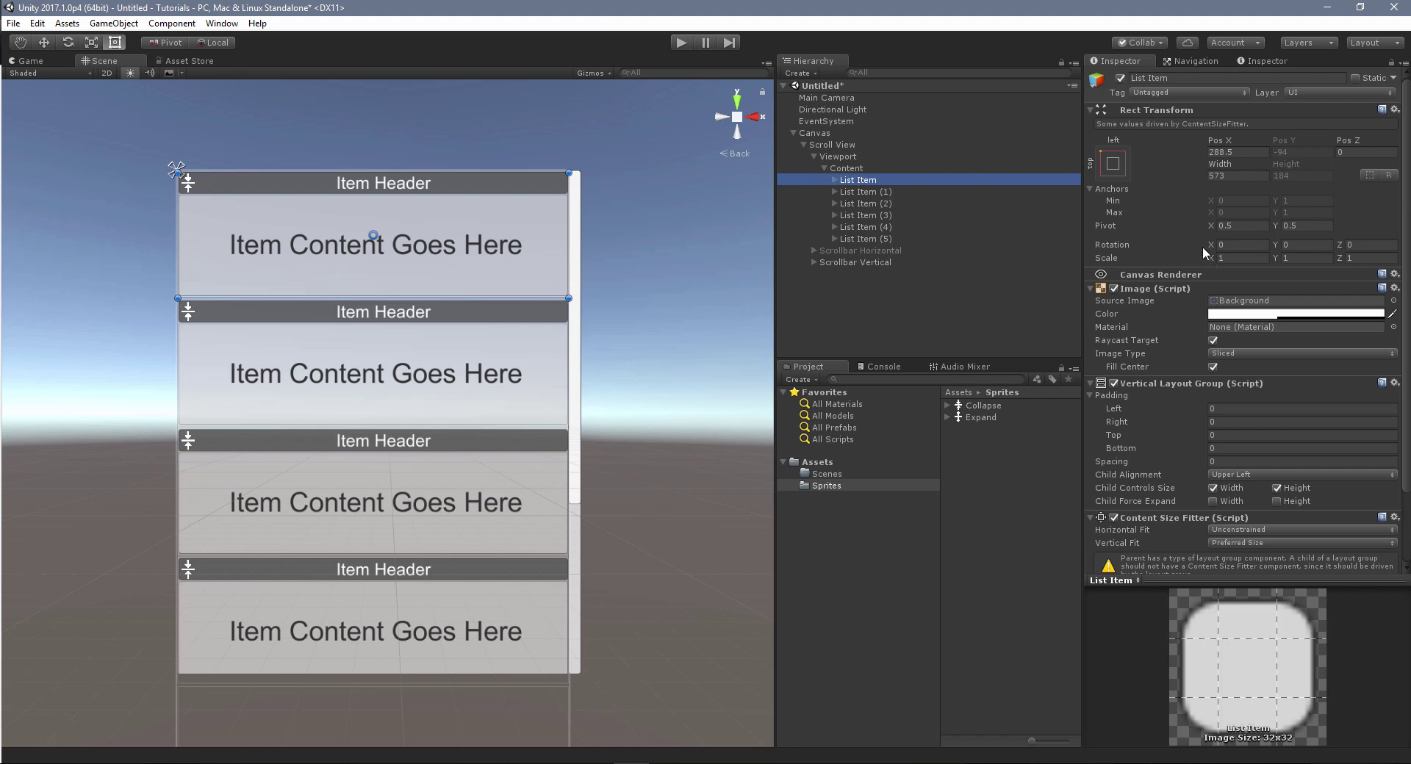
{"action": "scroll", "coordinate": [1199, 241], "scroll_direction": "down", "scroll_amount": 2}
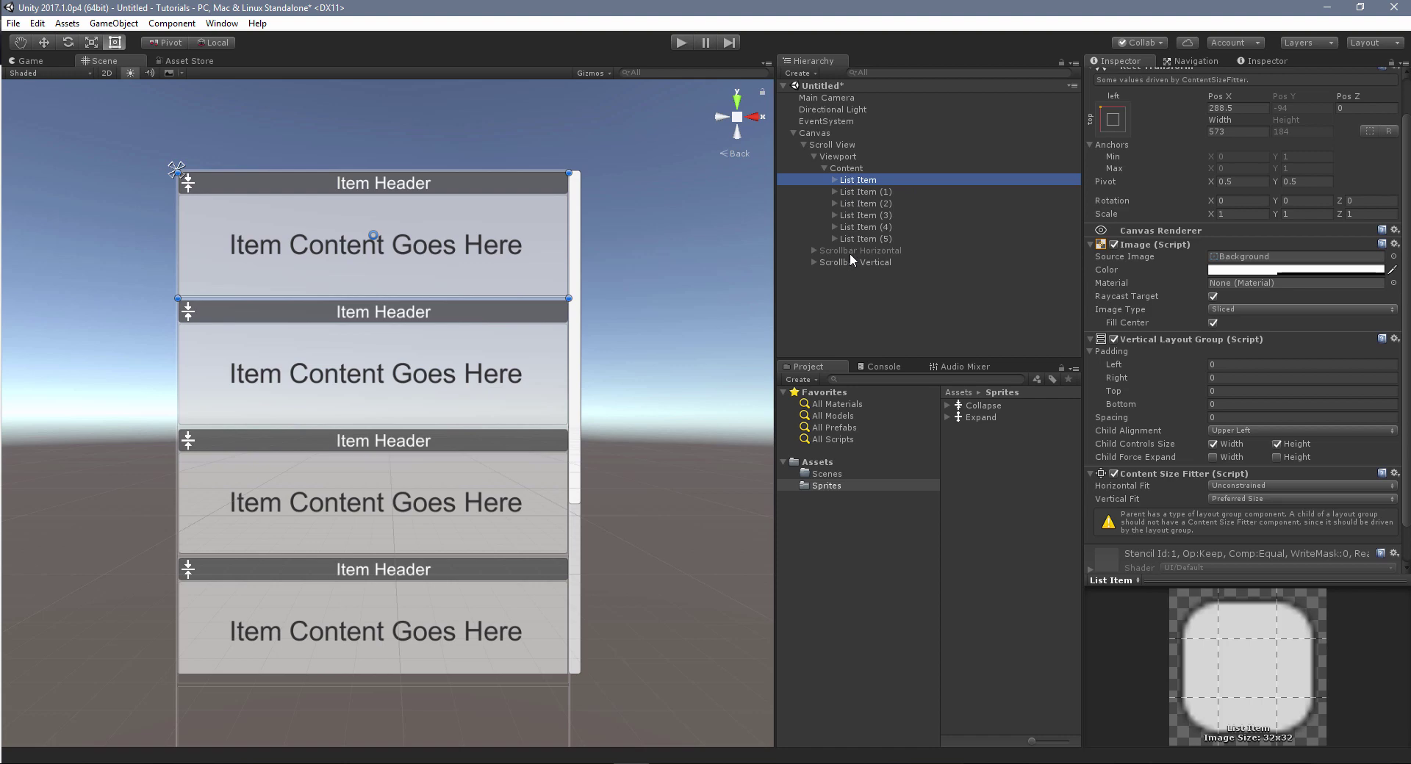
{"action": "scroll", "coordinate": [1162, 284], "scroll_direction": "down", "scroll_amount": 2}
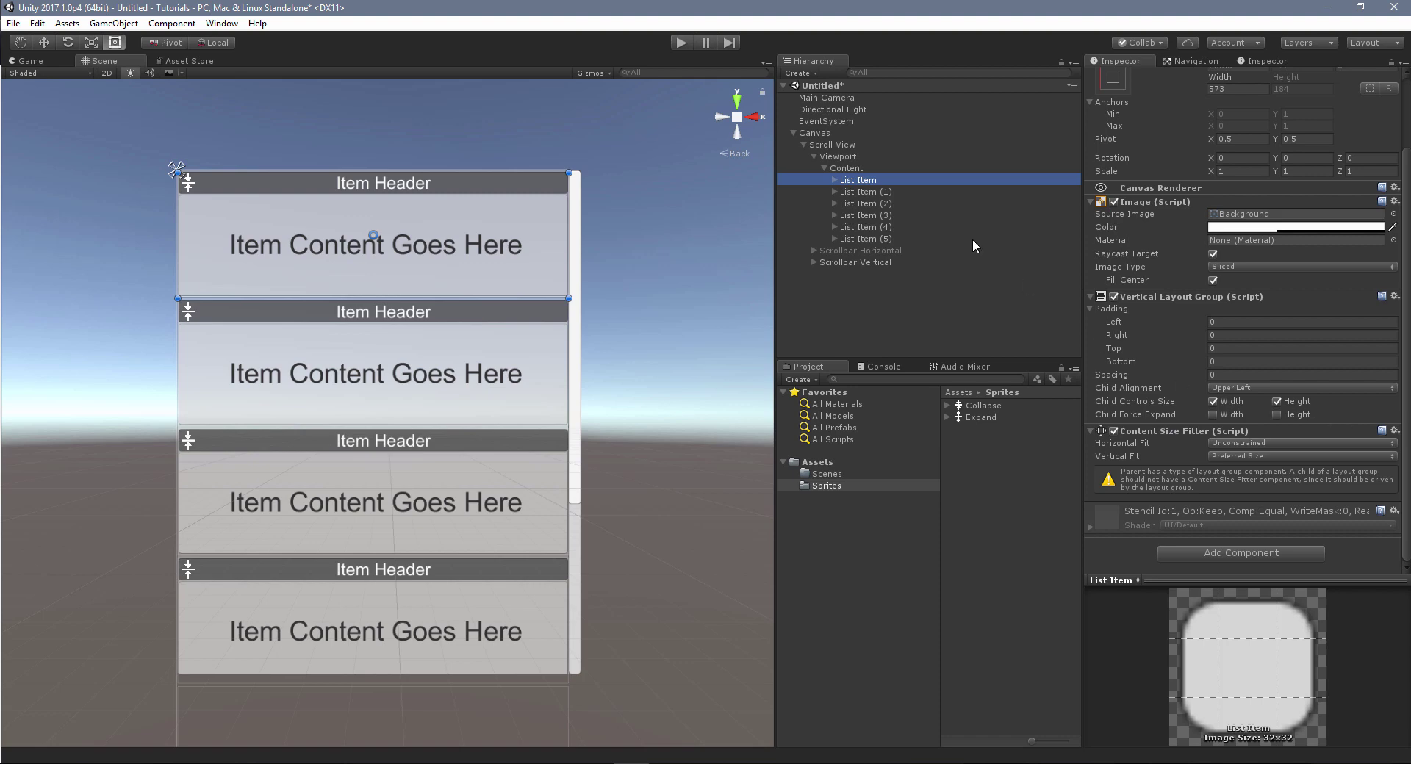
Expand the first List Item and select Header to review its Horizontal Layout Group and 570 Preferred Width
{"action": "left_click", "coordinate": [835, 180]}
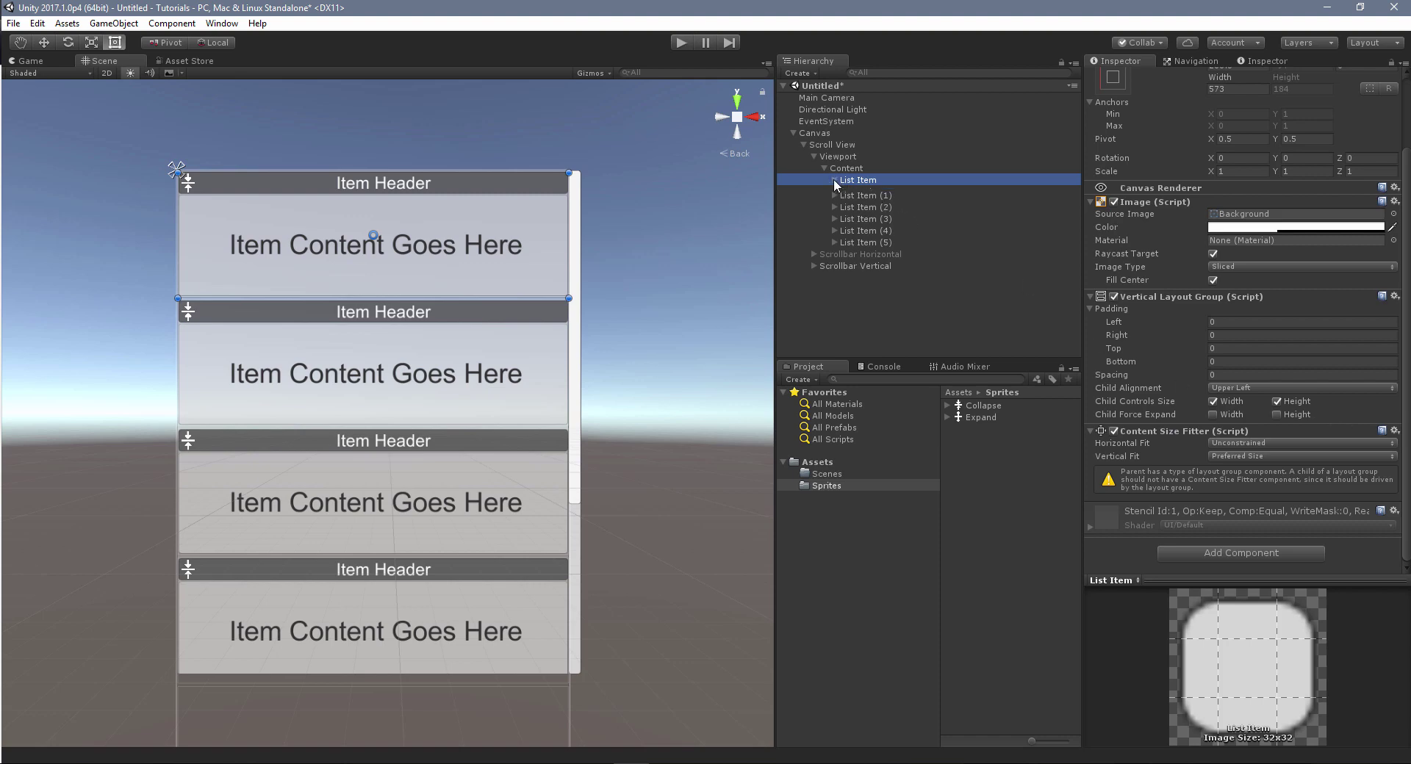
{"action": "left_click", "coordinate": [864, 192]}
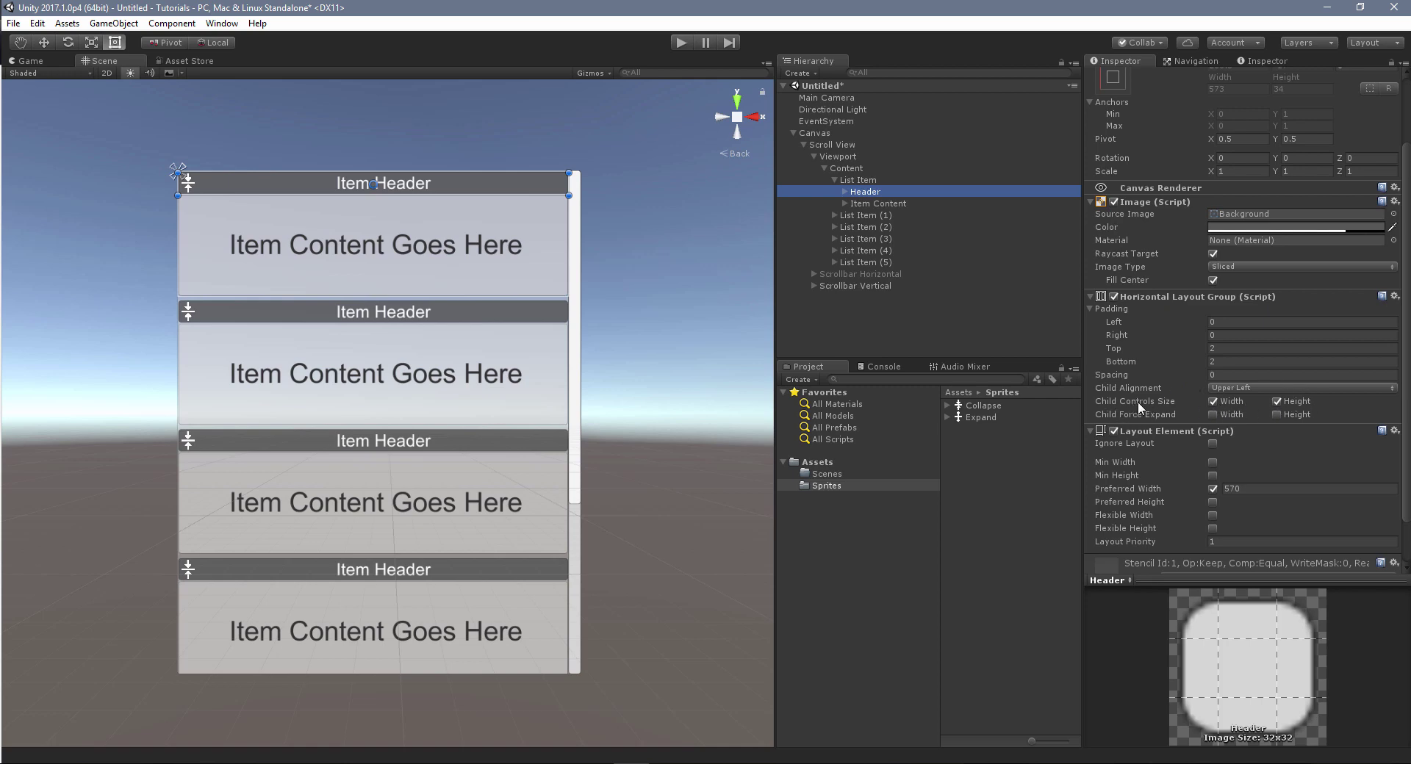
{"action": "left_click", "coordinate": [1115, 429]}
{"action": "scroll", "coordinate": [1201, 345], "scroll_direction": "down", "scroll_amount": 2}
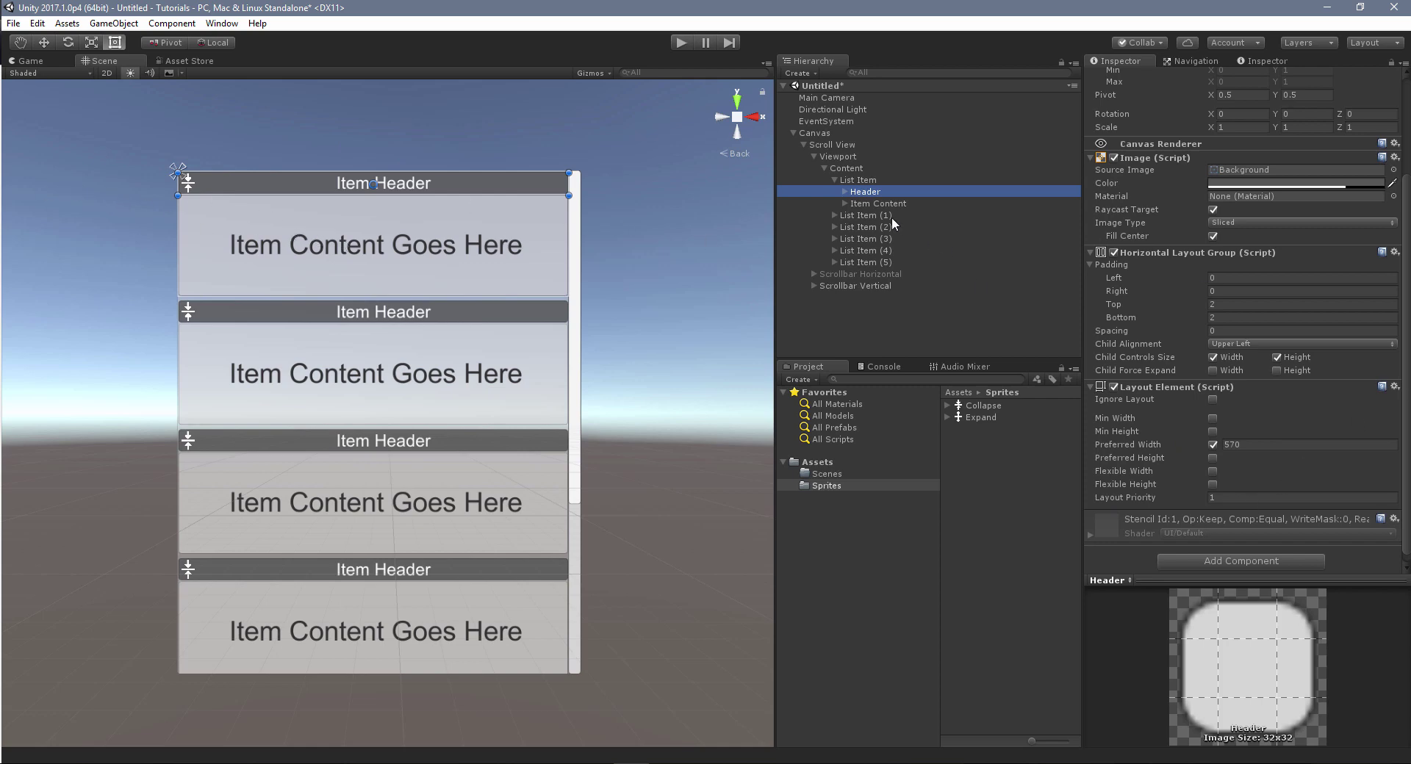
Select the Header's Shrink button and collapse Button (Script) to show its 30×30 Layout Element
{"action": "left_click", "coordinate": [844, 191]}
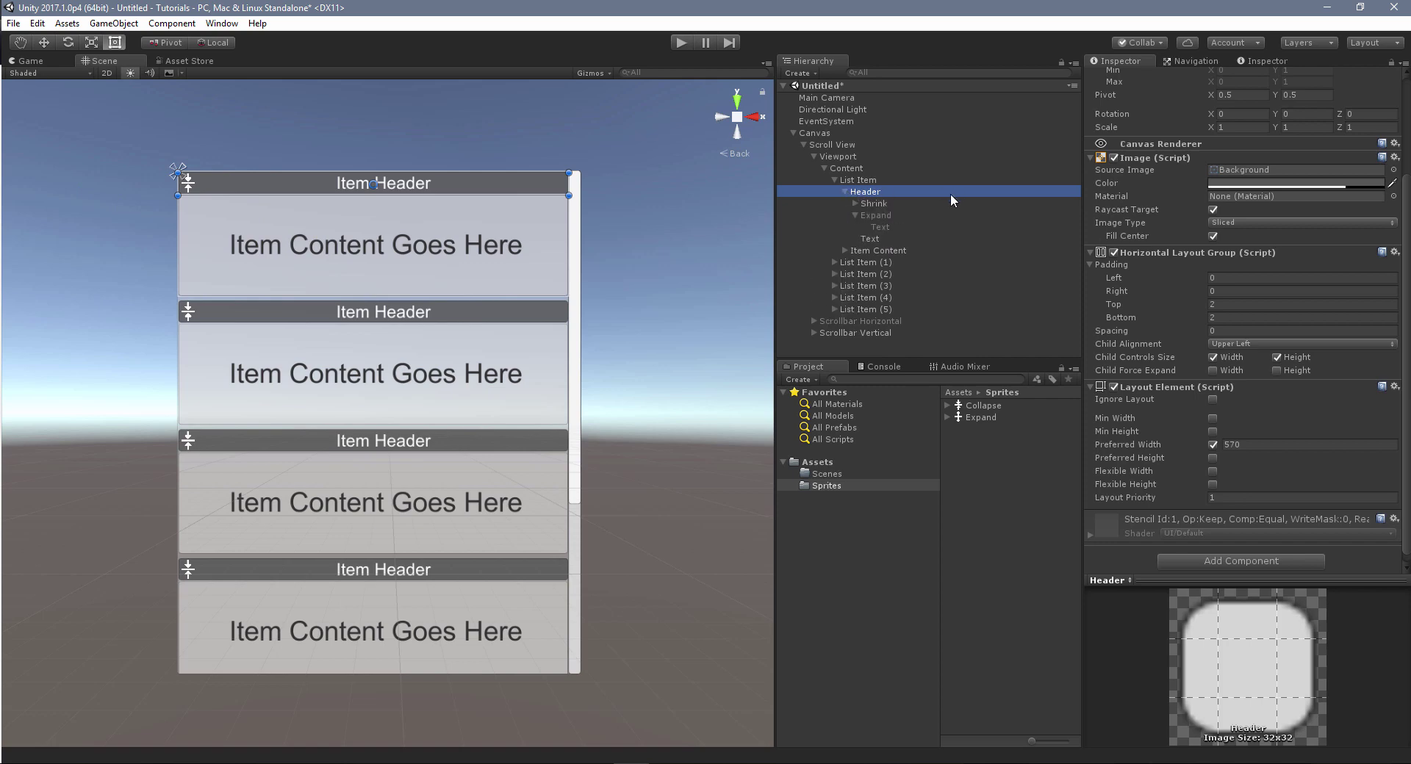
{"action": "left_click", "coordinate": [856, 213]}
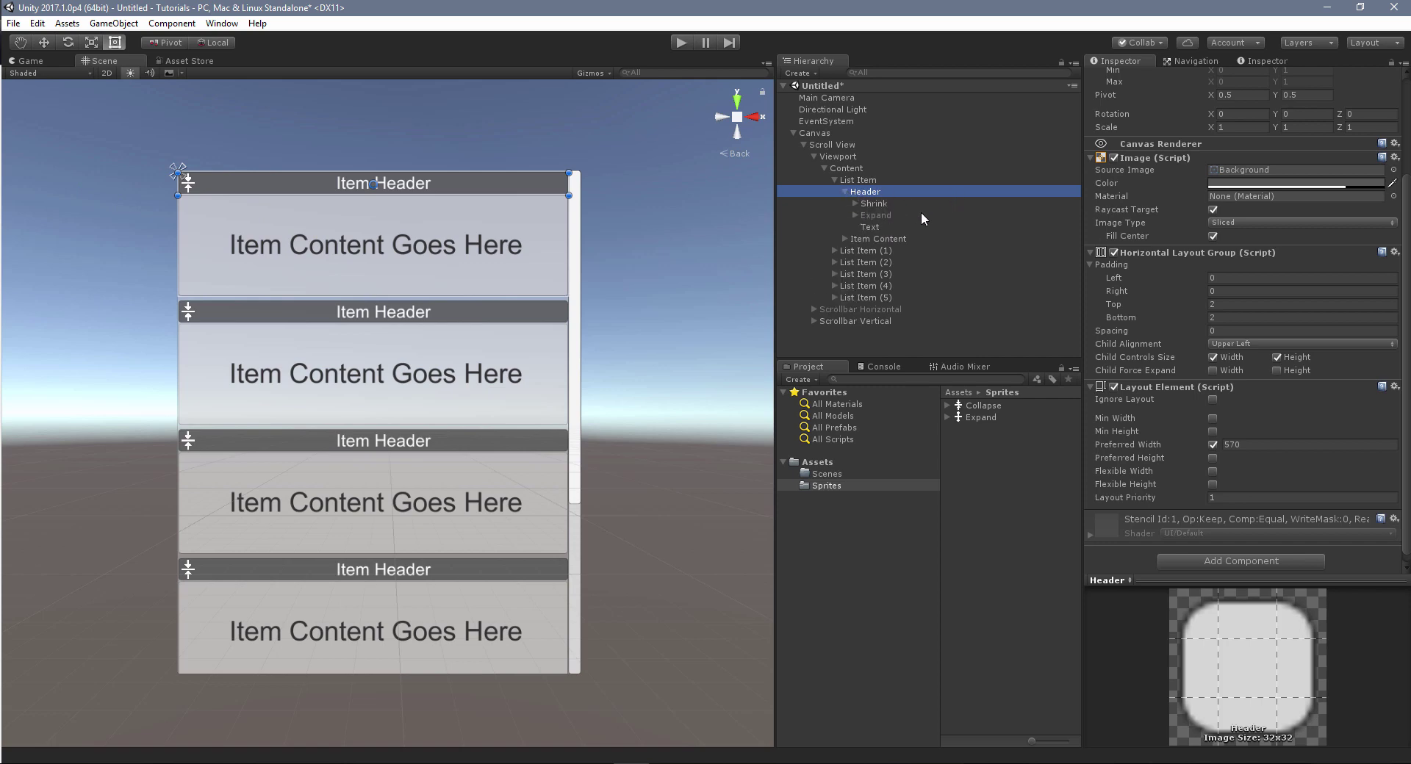
{"action": "left_click", "coordinate": [874, 203]}
{"action": "left_click", "coordinate": [876, 215]}
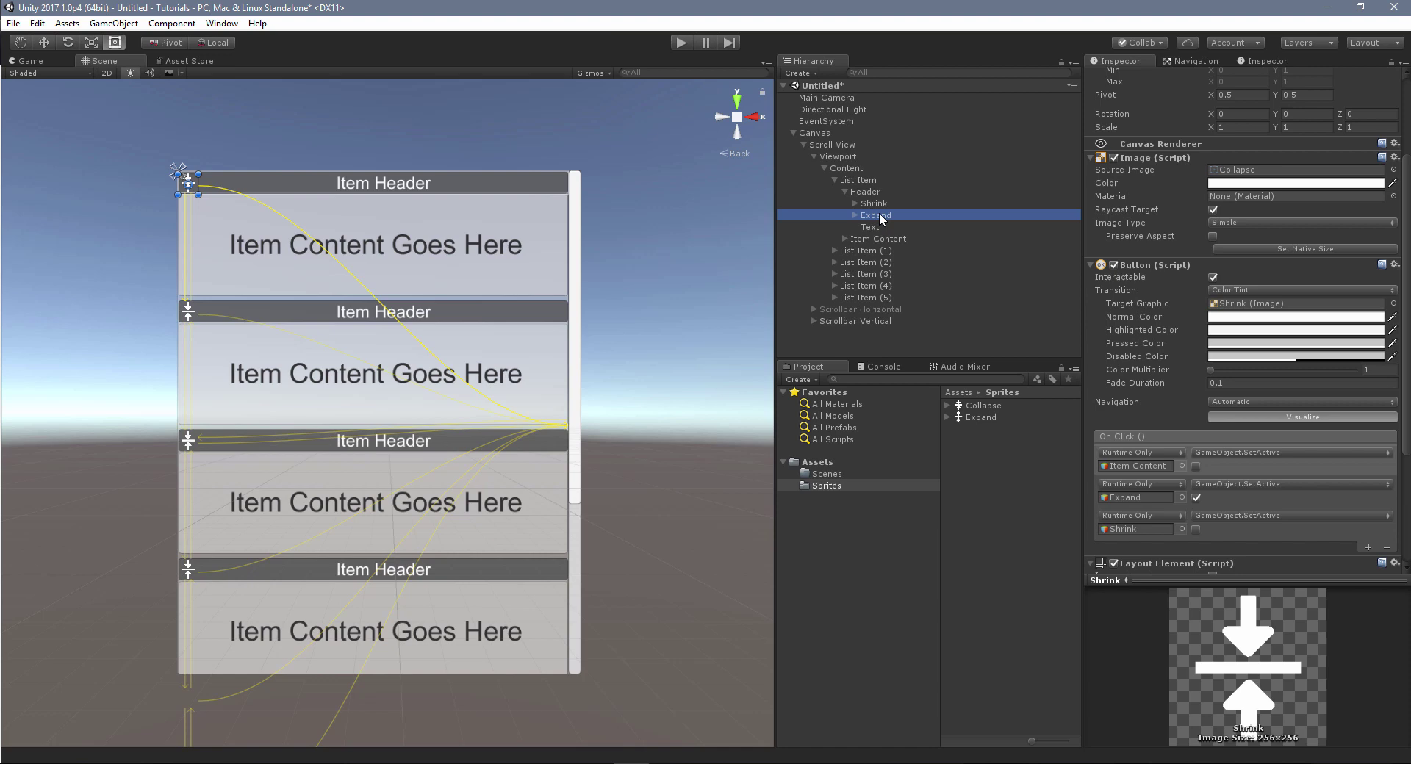
{"action": "left_click", "coordinate": [874, 204]}
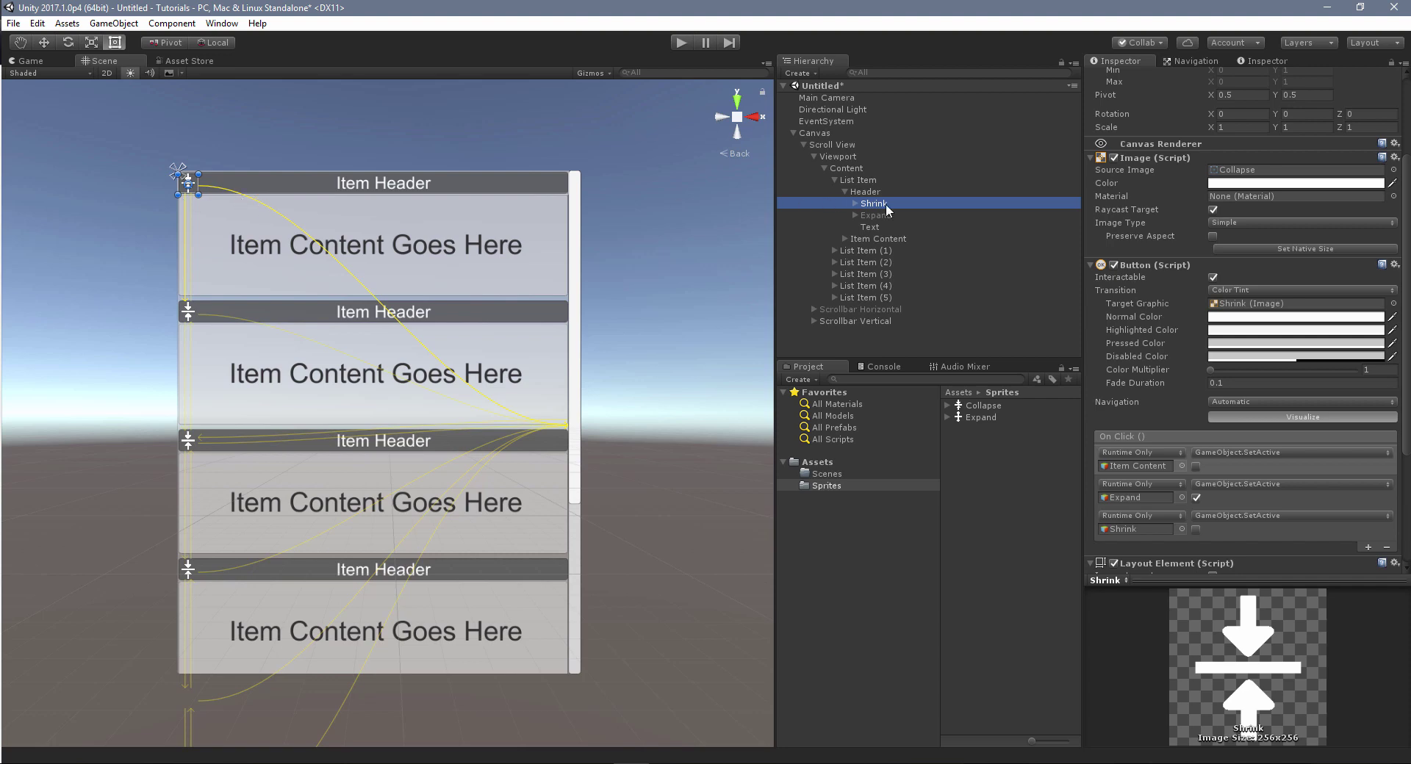
{"action": "left_click", "coordinate": [1091, 265]}
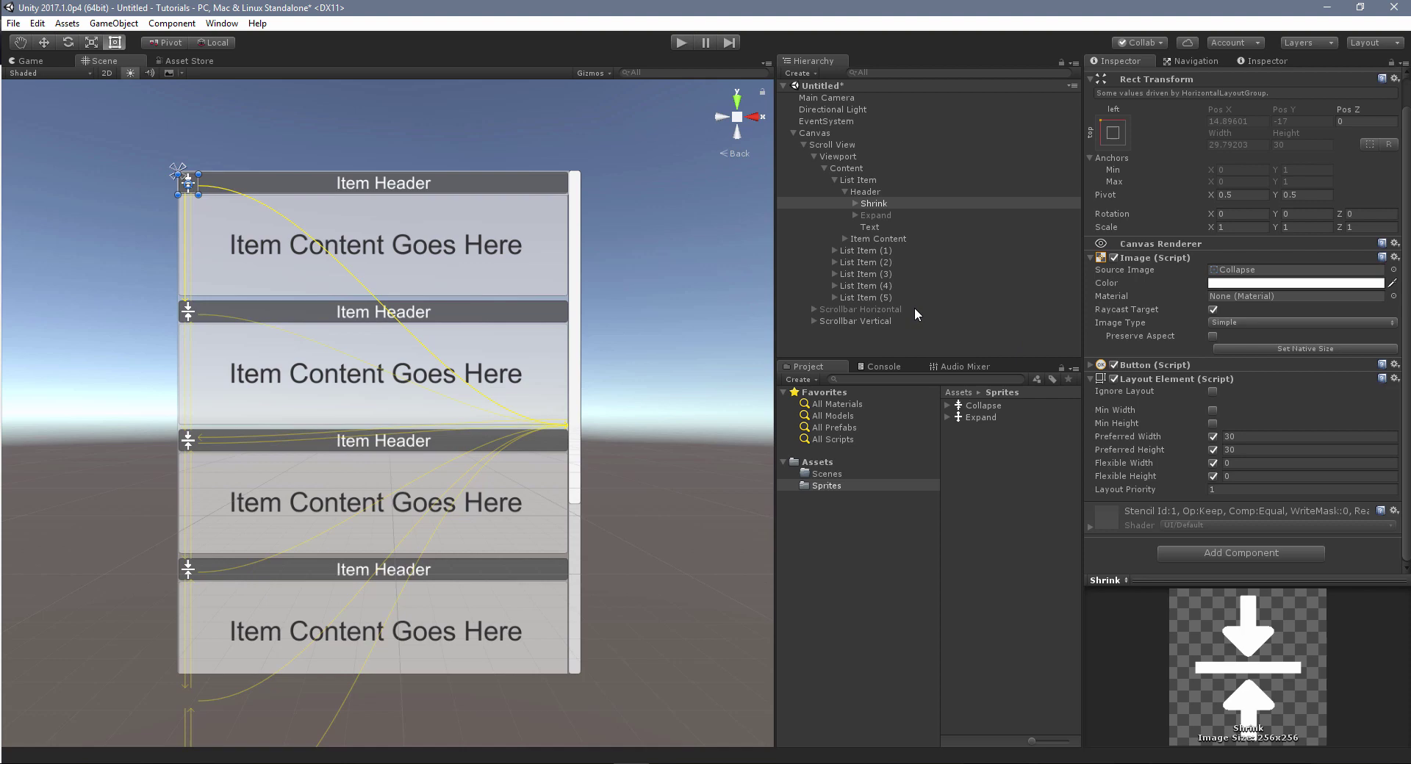
Check the header Text's Layout Element, then select Item Content to view its 570×150 sizing
{"action": "left_click", "coordinate": [882, 225]}
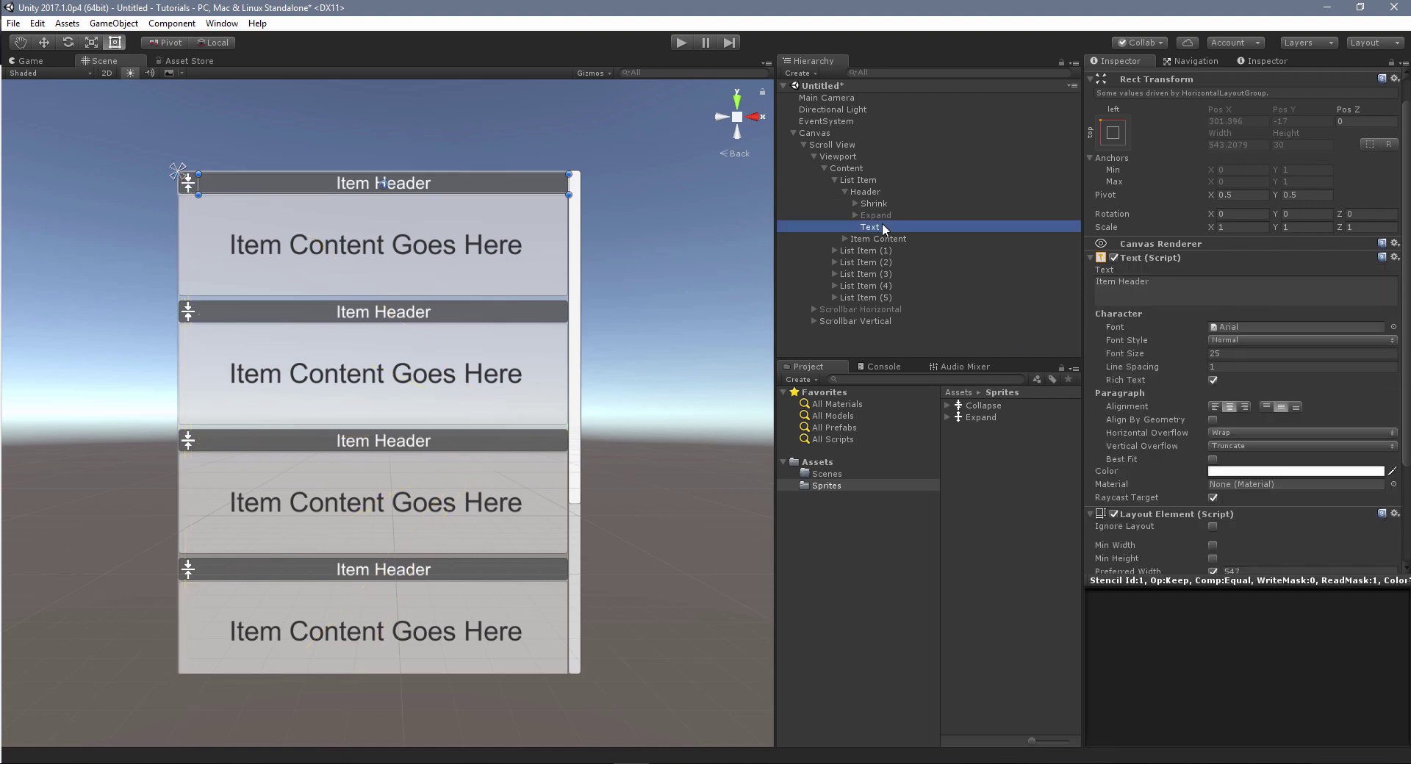
{"action": "left_click", "coordinate": [1092, 257]}
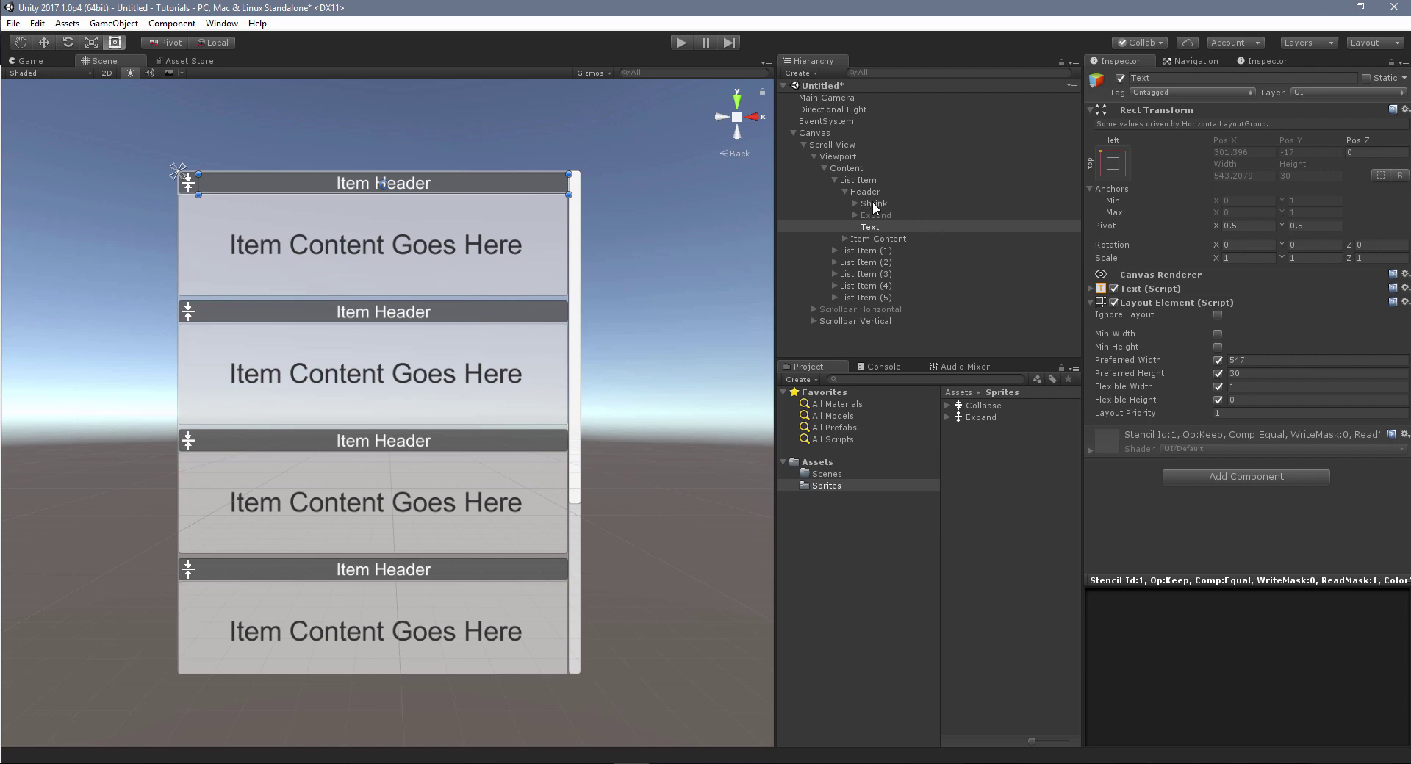
{"action": "left_click", "coordinate": [884, 238]}
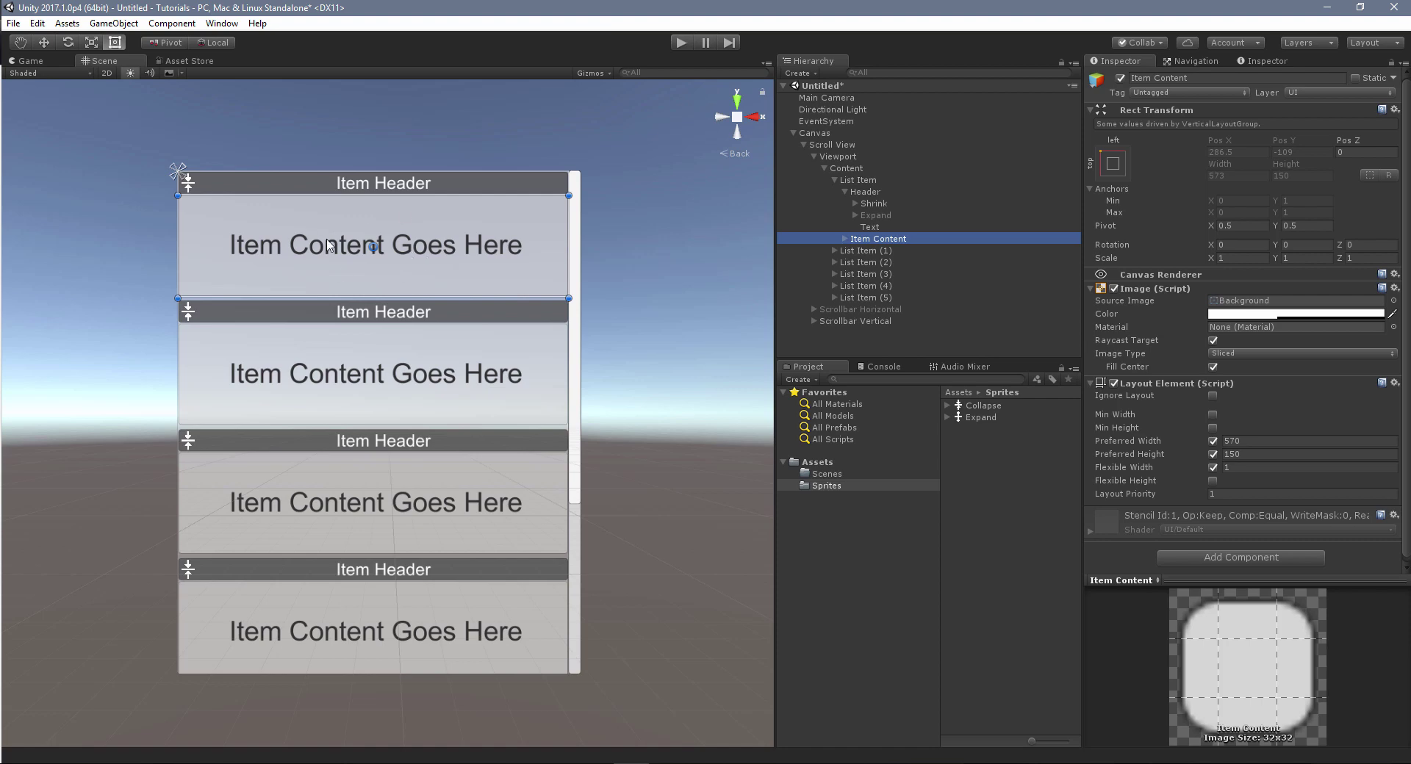
Expand Item Content, inspect its Text child, then reselect Item Content
{"action": "left_click", "coordinate": [845, 240]}
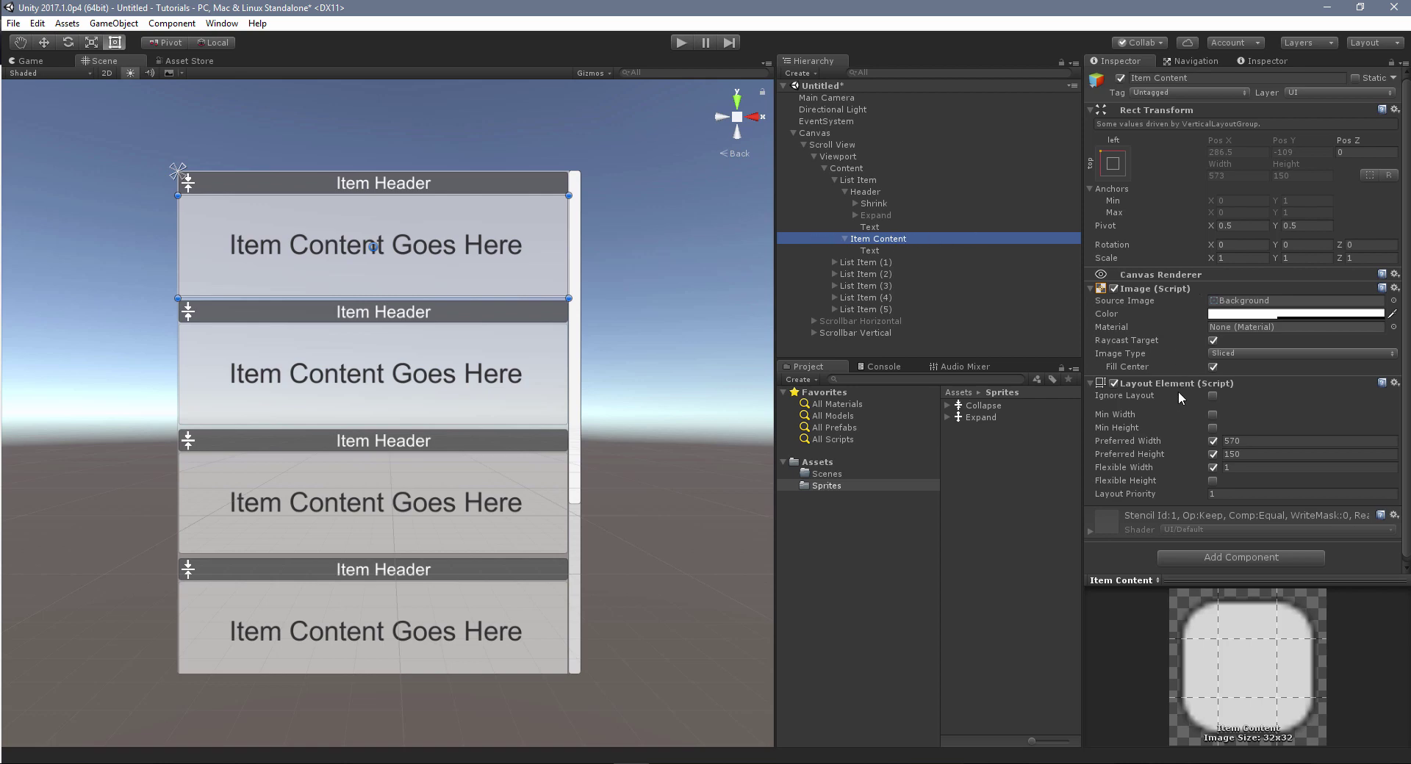
{"action": "scroll", "coordinate": [1179, 392], "scroll_direction": "down", "scroll_amount": 1}
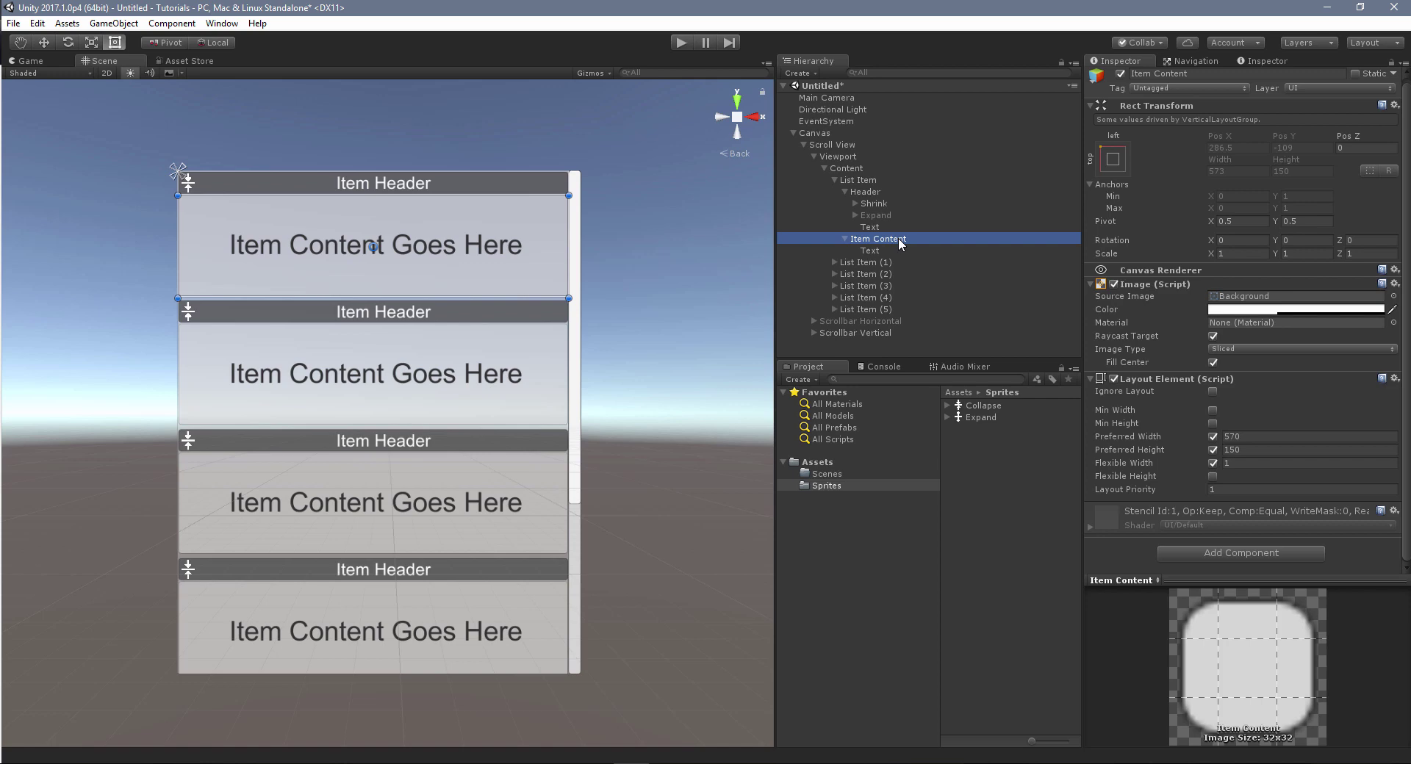
{"action": "left_click", "coordinate": [879, 250]}
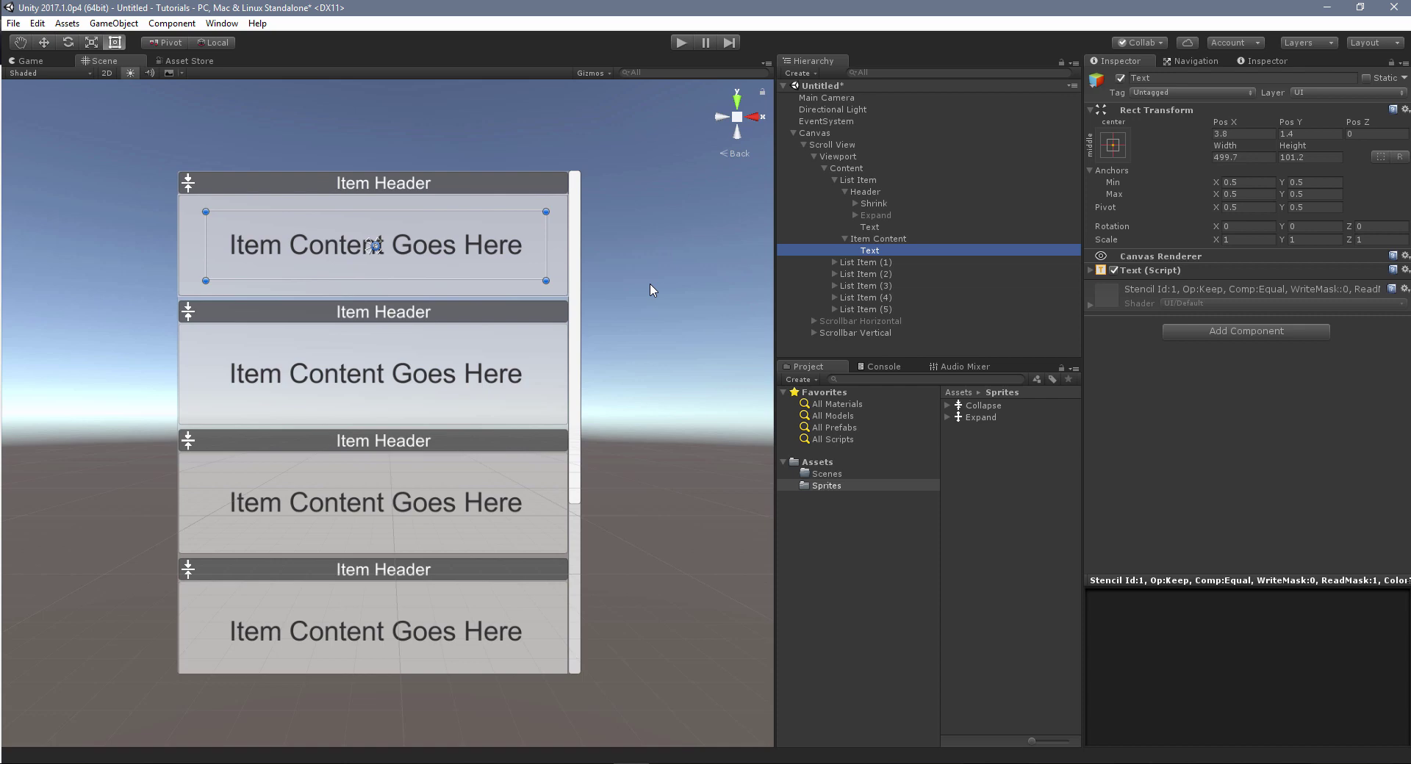
{"action": "left_click", "coordinate": [890, 239]}
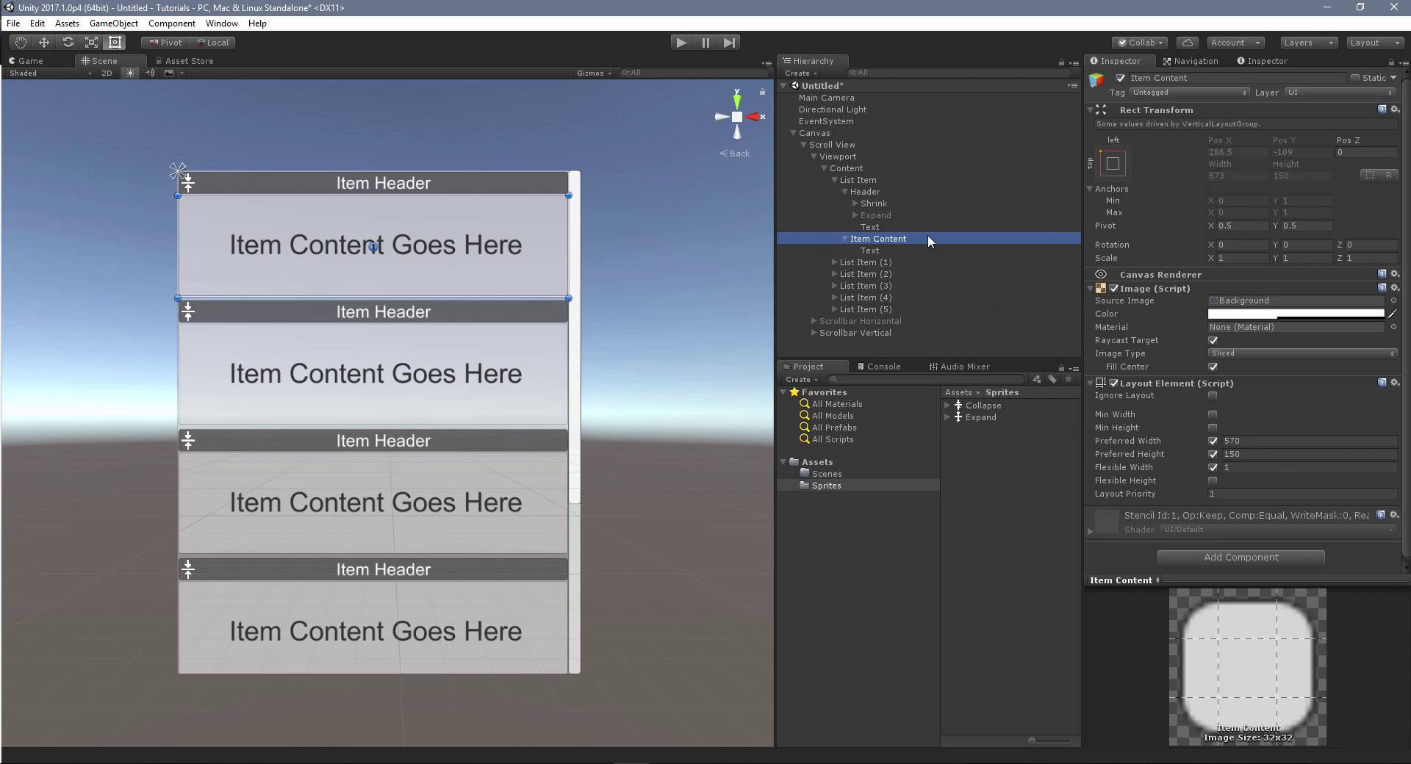
Select Shrink, fold Layout Element and expand Button (Script) to show its three On Click SetActive entries
{"action": "left_click", "coordinate": [871, 203]}
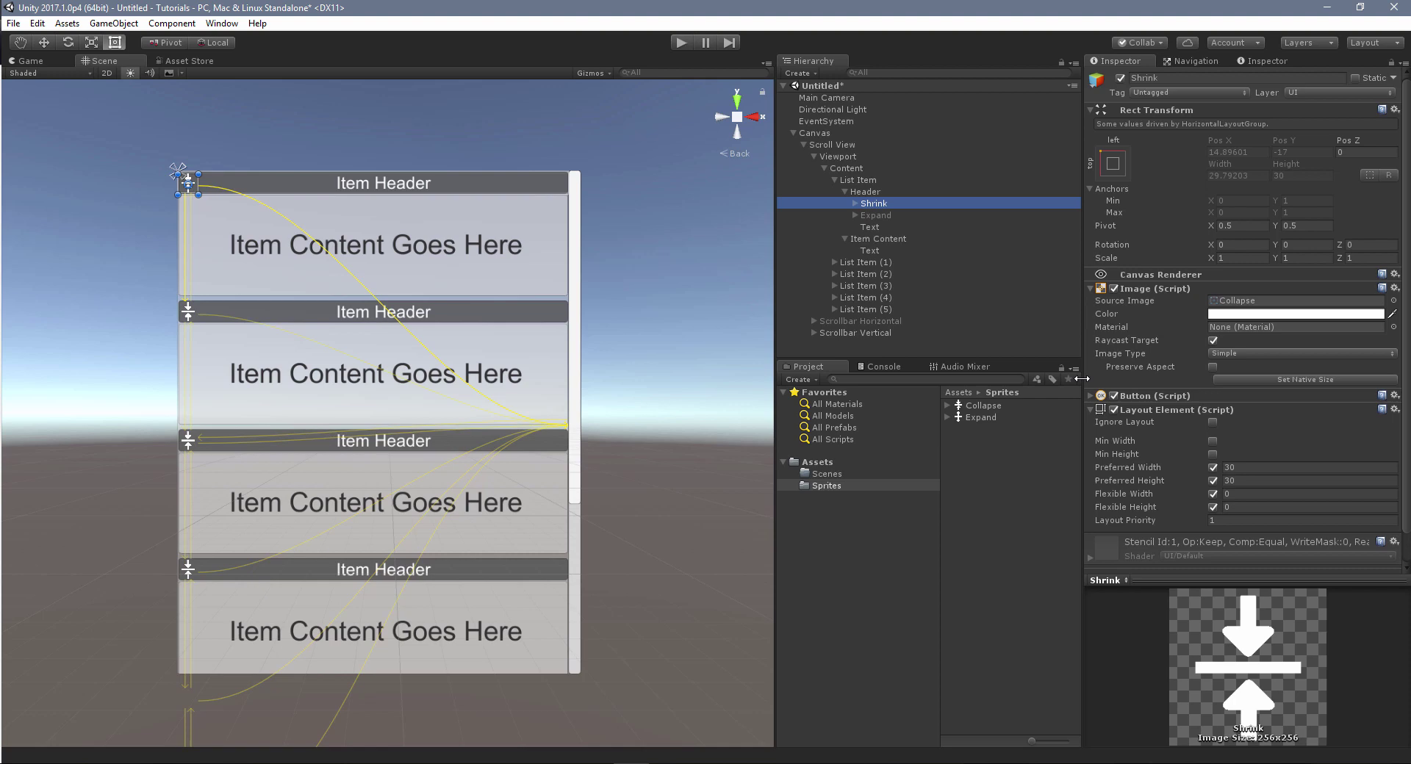
{"action": "left_click", "coordinate": [1092, 409]}
{"action": "left_click", "coordinate": [1091, 396]}
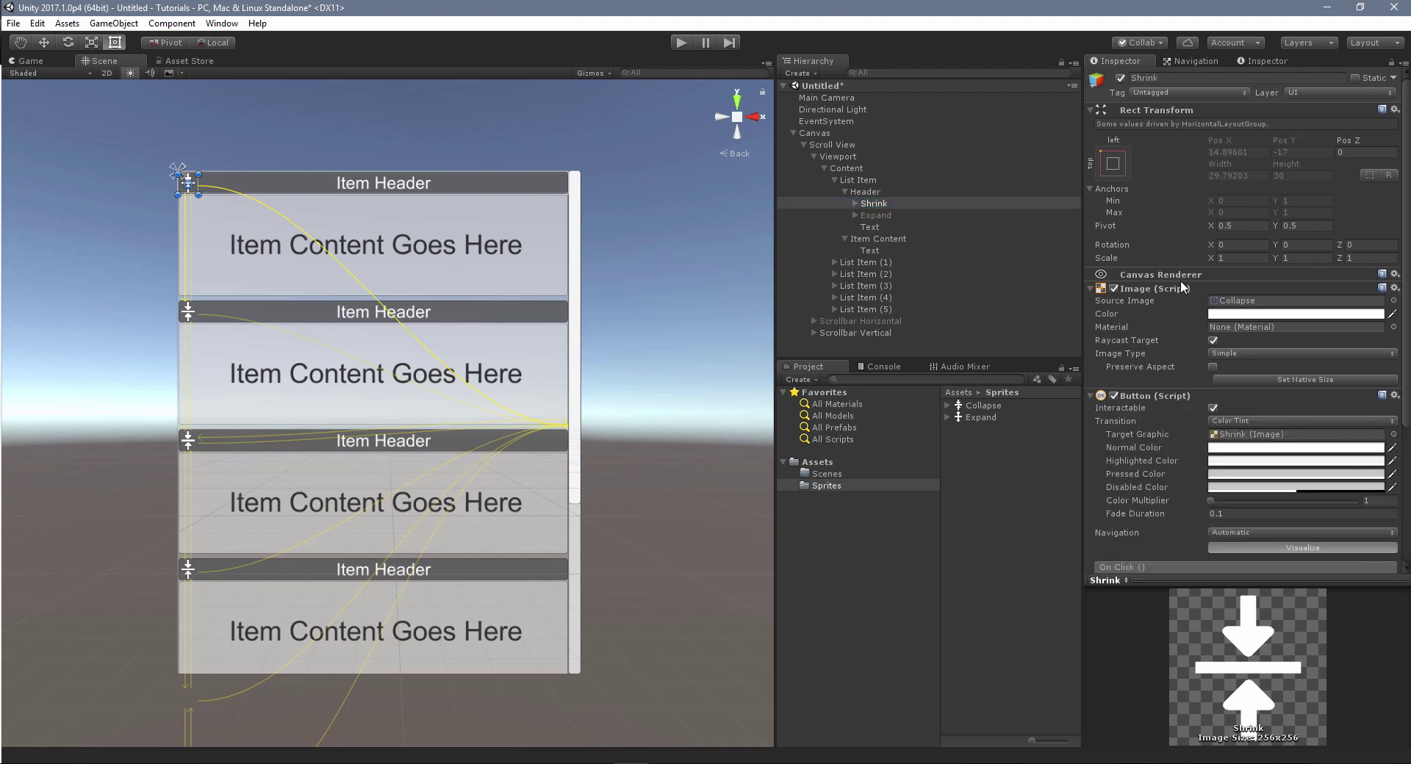
{"action": "scroll", "coordinate": [1180, 280], "scroll_direction": "down", "scroll_amount": 5}
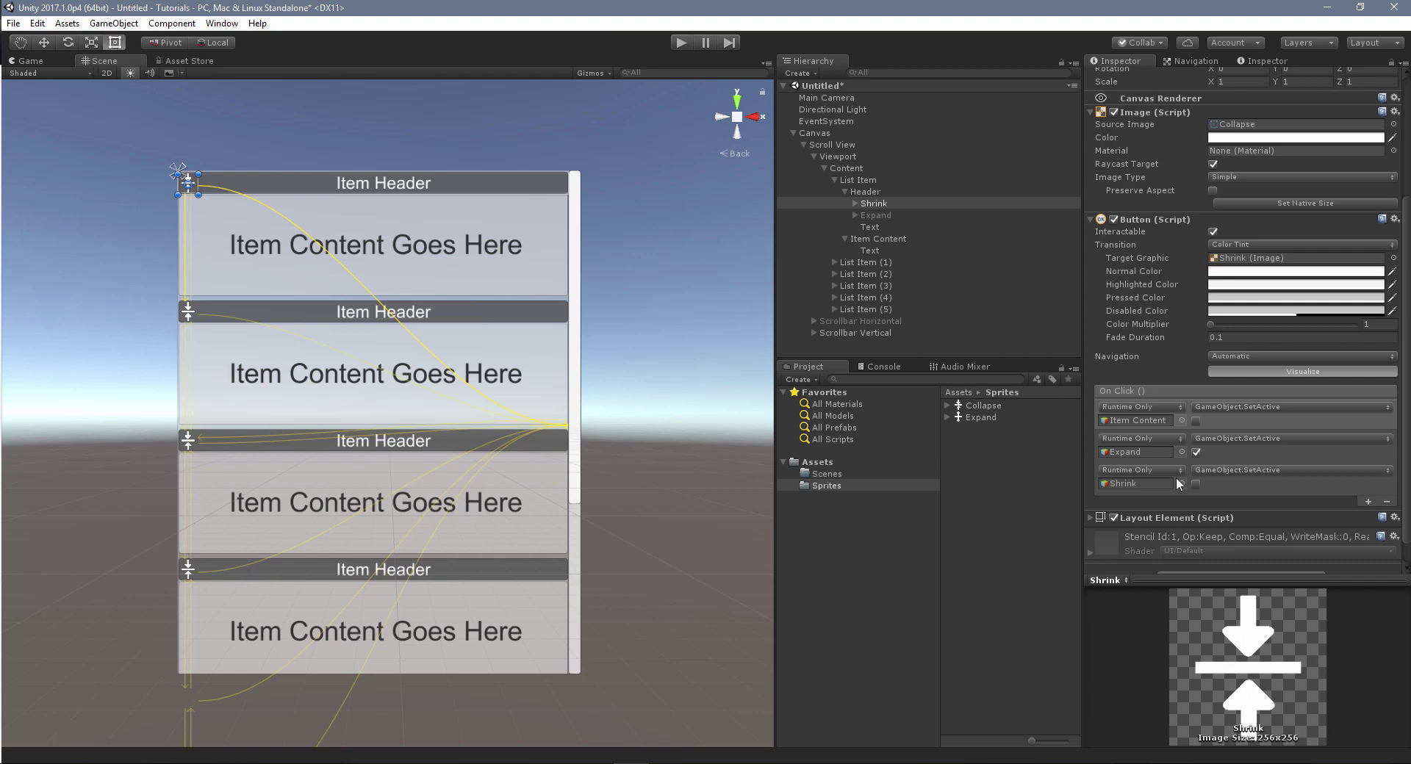
Select Expand to view its On Click SetActive entries: Shrink and Item Content true, Expand false
{"action": "left_click", "coordinate": [877, 216]}
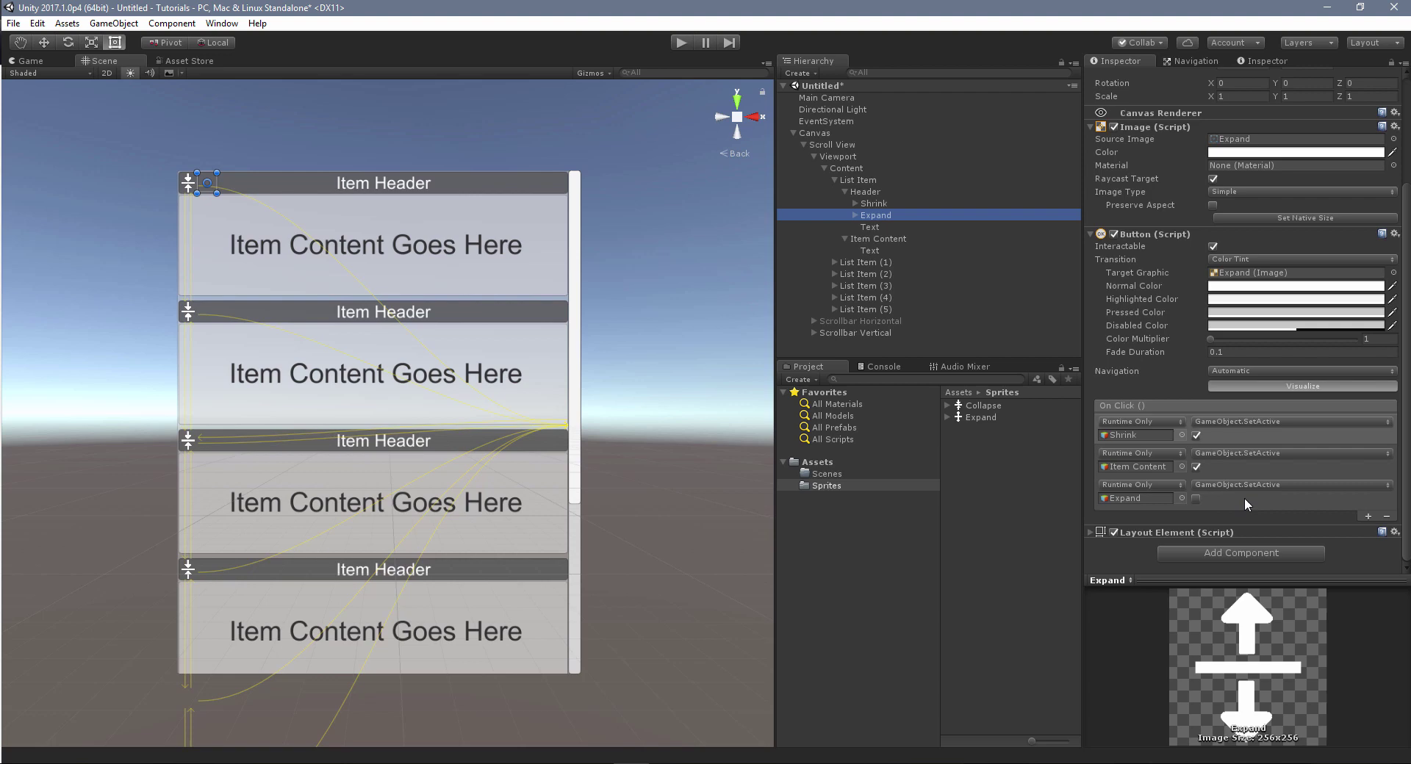
Enter Play mode and toggle the second list item collapsed and expanded repeatedly, leaving it collapsed
{"action": "left_click", "coordinate": [680, 41]}
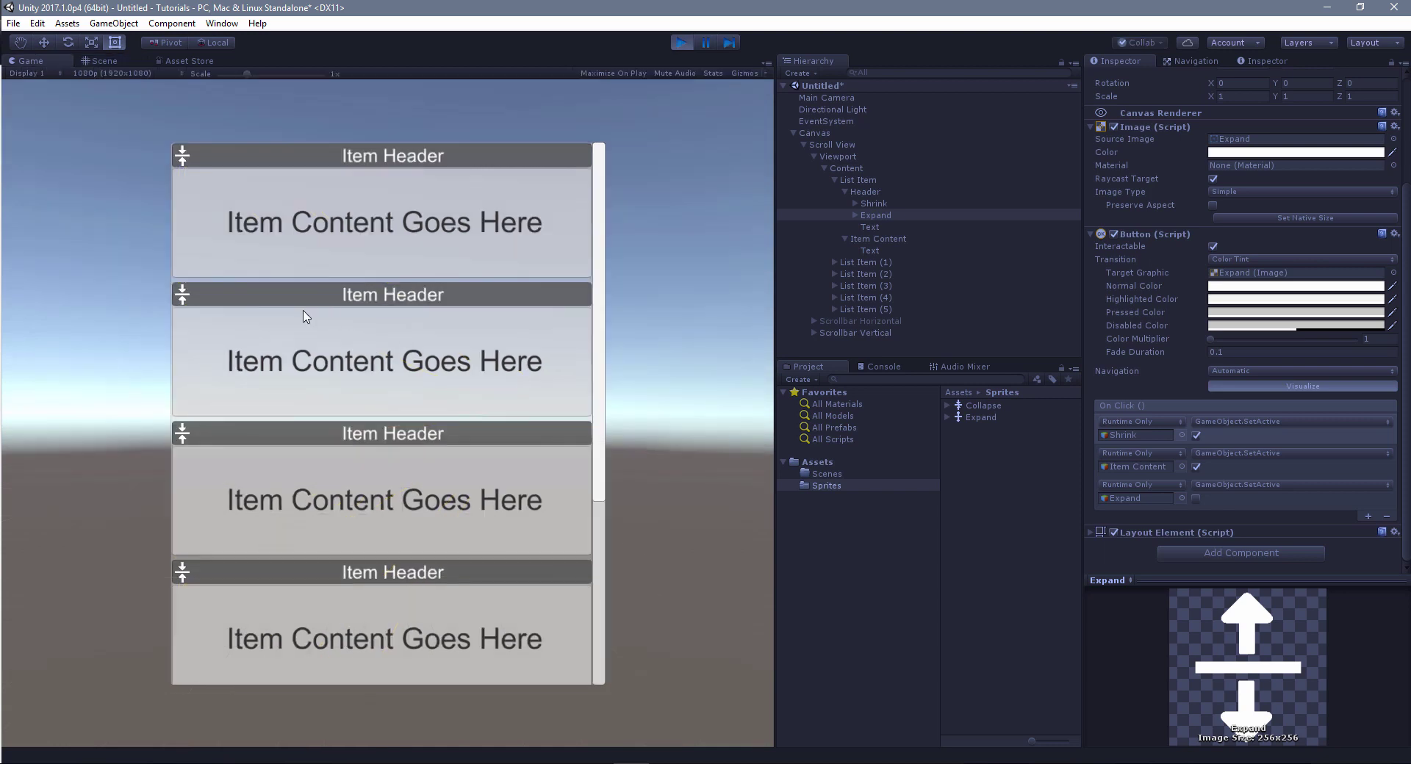
{"action": "left_click", "coordinate": [182, 297]}
{"action": "left_click", "coordinate": [182, 298]}
{"action": "left_click", "coordinate": [182, 300]}
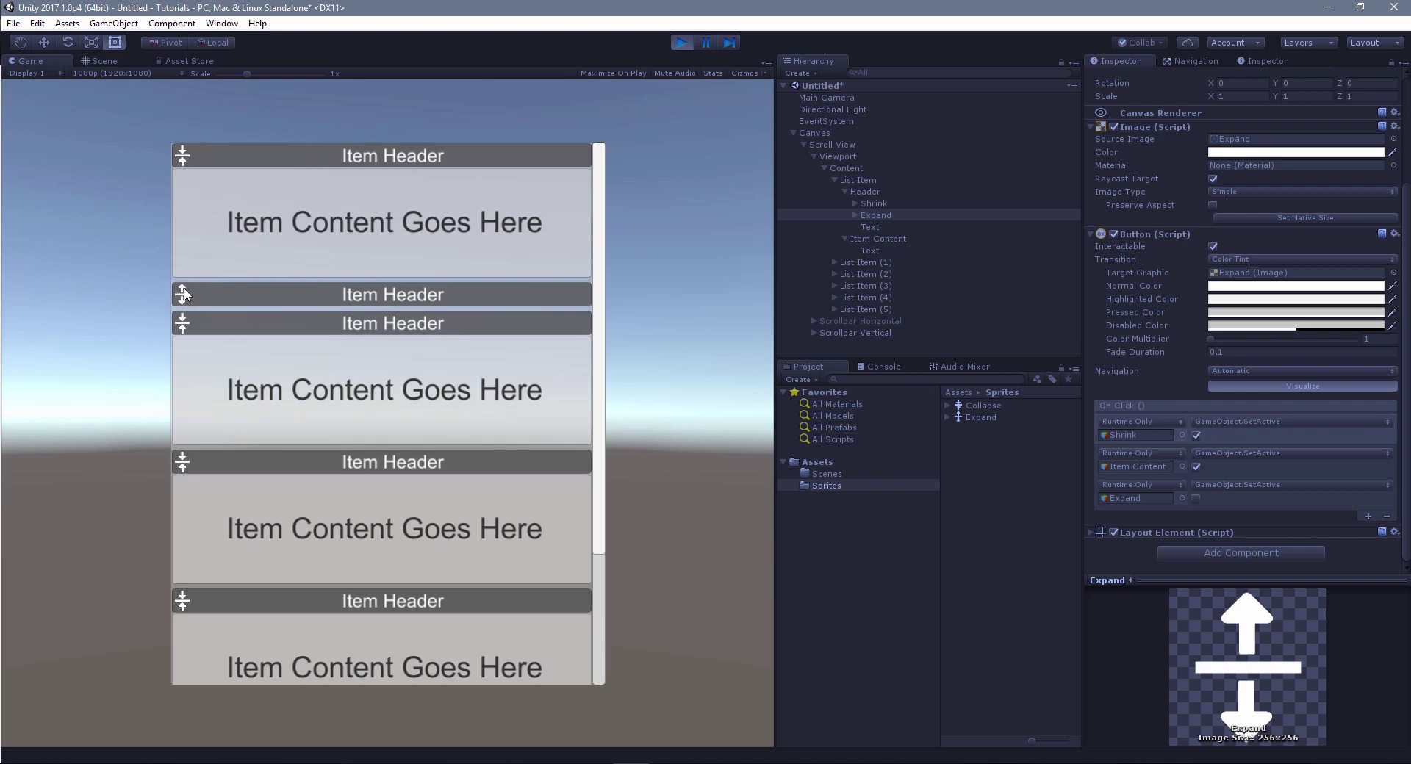
{"action": "left_click", "coordinate": [183, 296]}
{"action": "left_click", "coordinate": [183, 296]}
{"action": "left_click", "coordinate": [183, 296]}
{"action": "left_click", "coordinate": [184, 296]}
Collapse the third and fourth list items, then re-expand the fourth
{"action": "left_click", "coordinate": [183, 325]}
{"action": "left_click", "coordinate": [182, 354]}
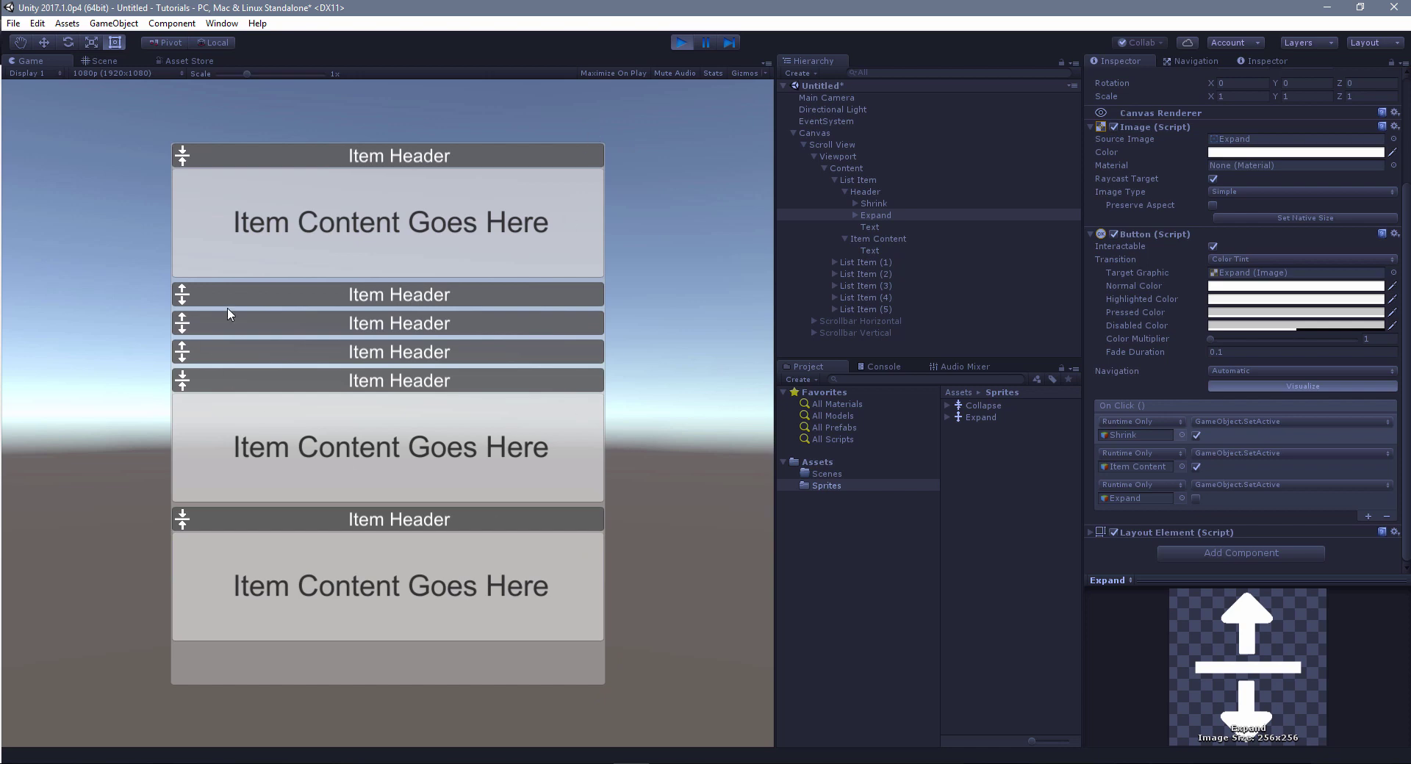
{"action": "left_click", "coordinate": [184, 354]}
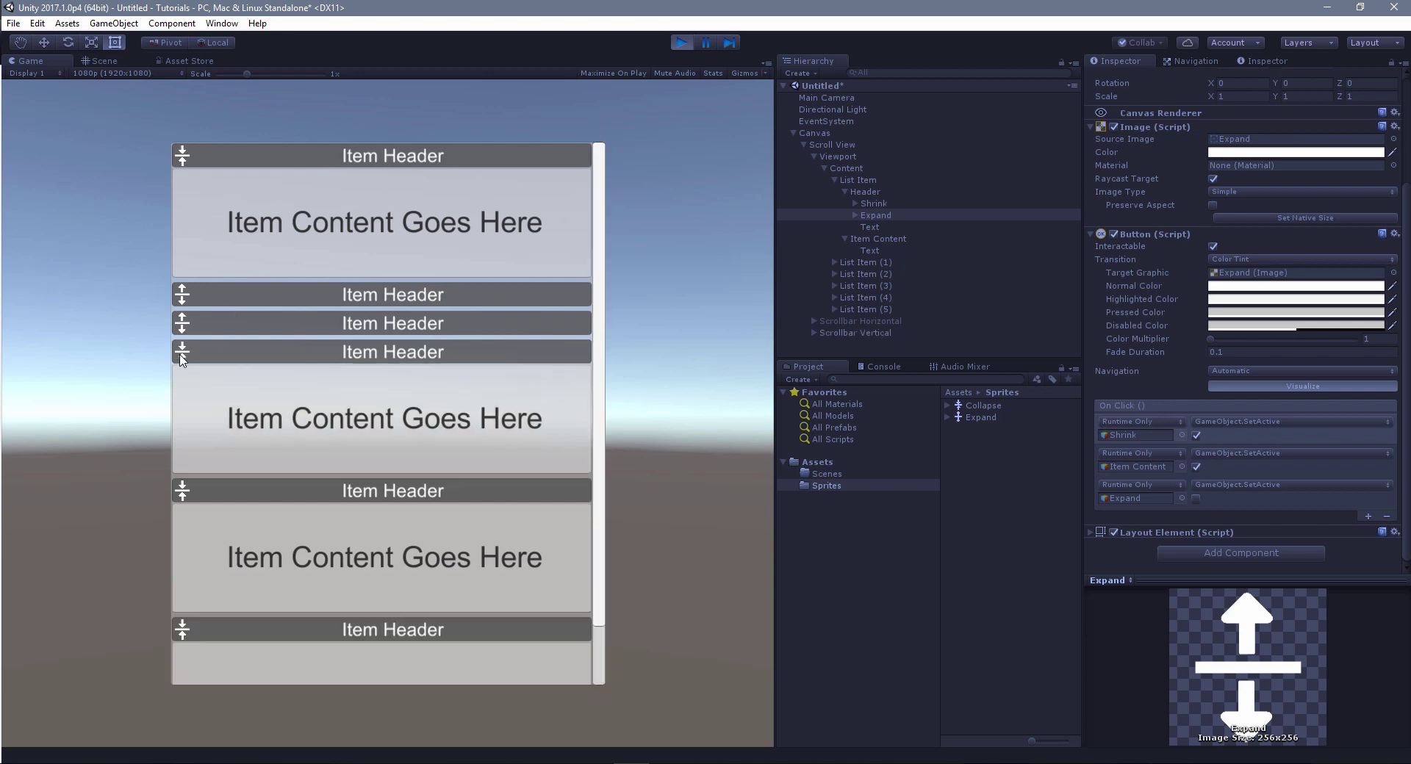